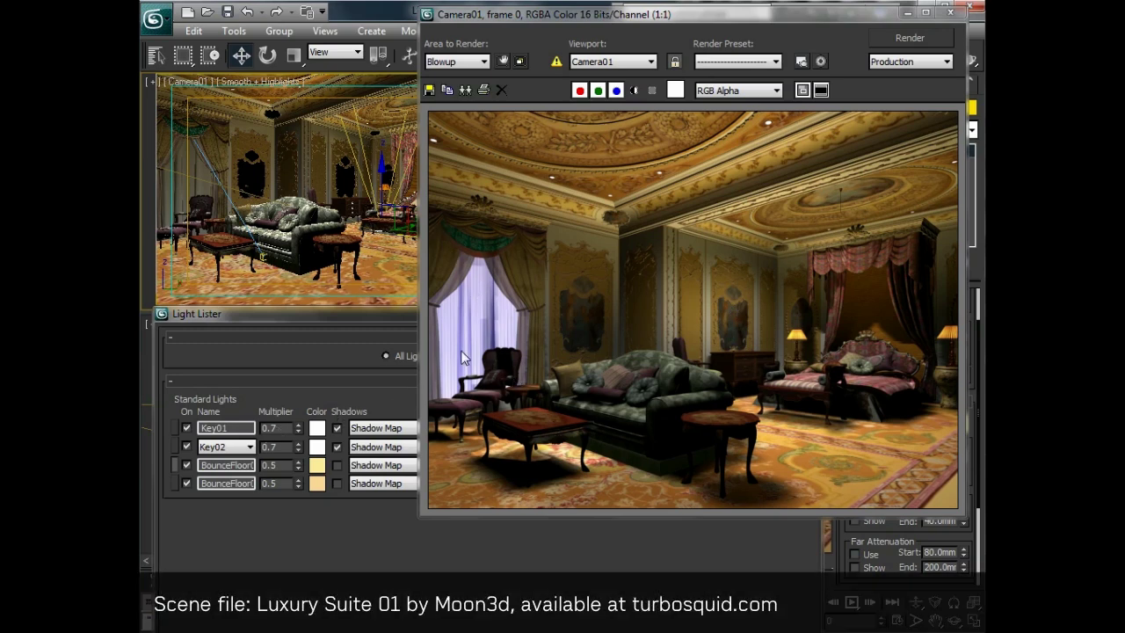
Tint Key01 pale lilac in Light Lister, set its multiplier to 0.5, and re-render Camera01
{"action": "left_click", "coordinate": [318, 429]}
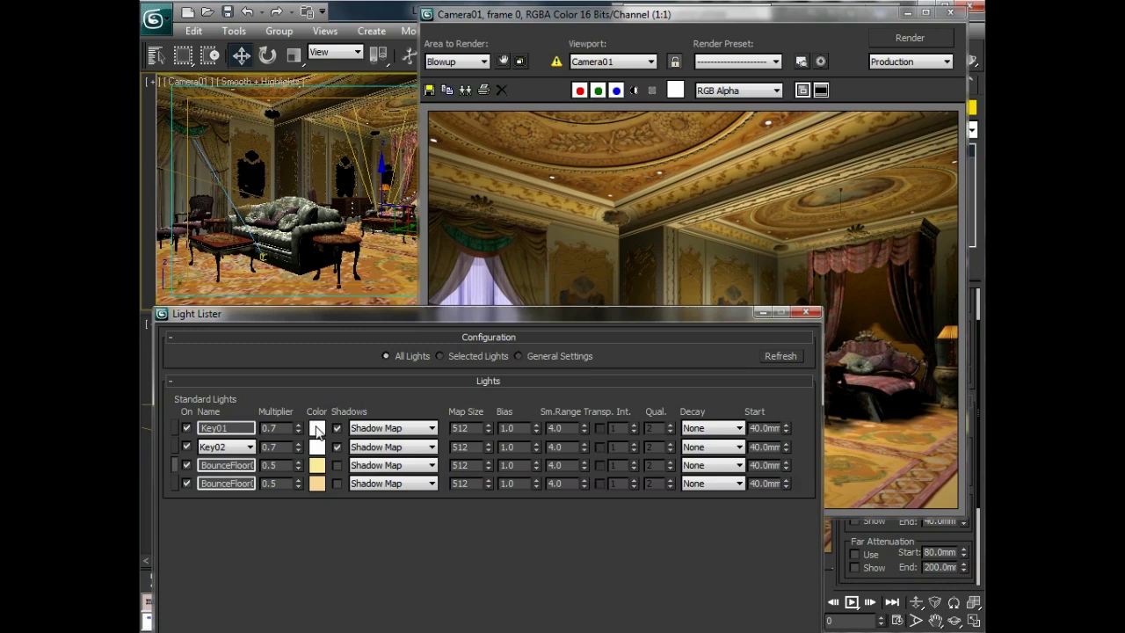
{"action": "left_click", "coordinate": [318, 429]}
{"action": "left_click_drag", "start_coordinate": [374, 178], "coordinate": [371, 182]}
{"action": "left_click", "coordinate": [412, 194]}
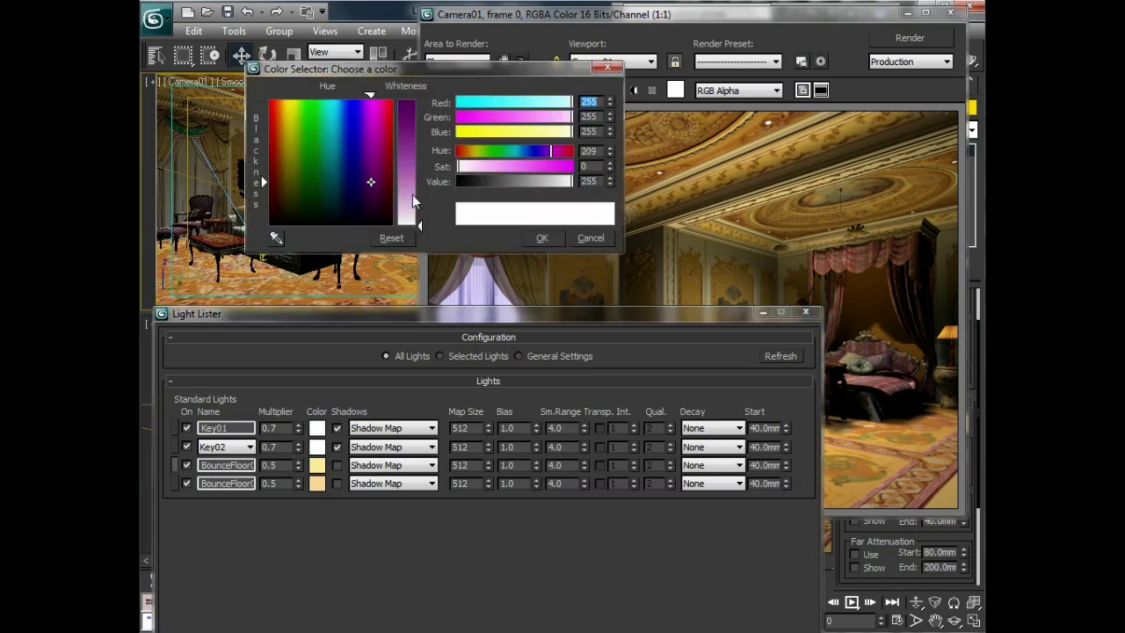
{"action": "left_click", "coordinate": [551, 241]}
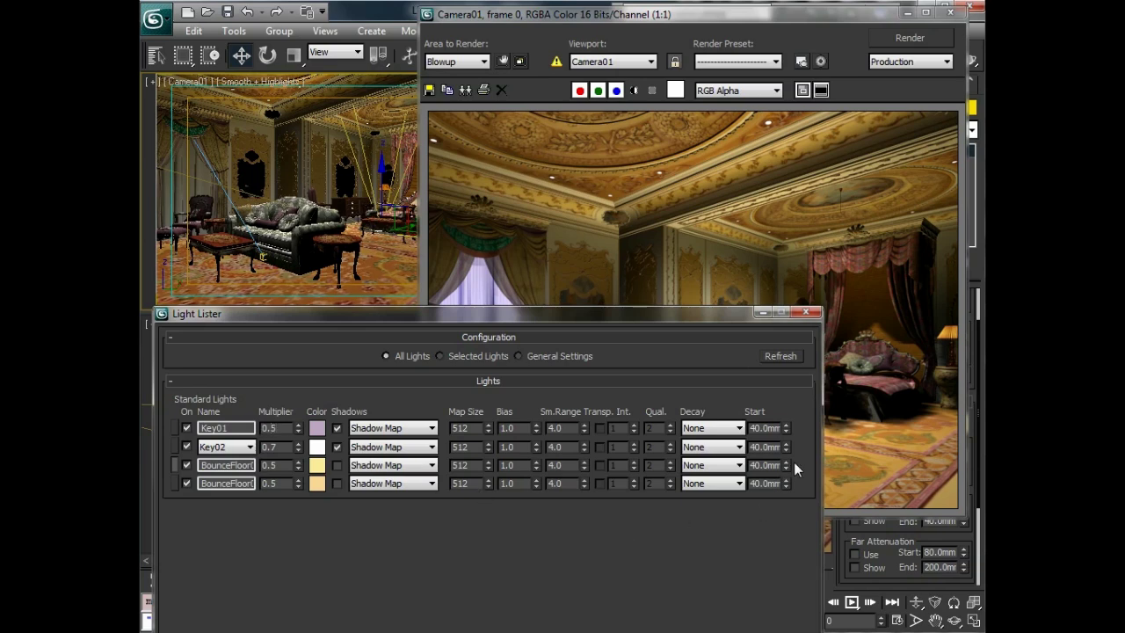
{"action": "left_click", "coordinate": [910, 38]}
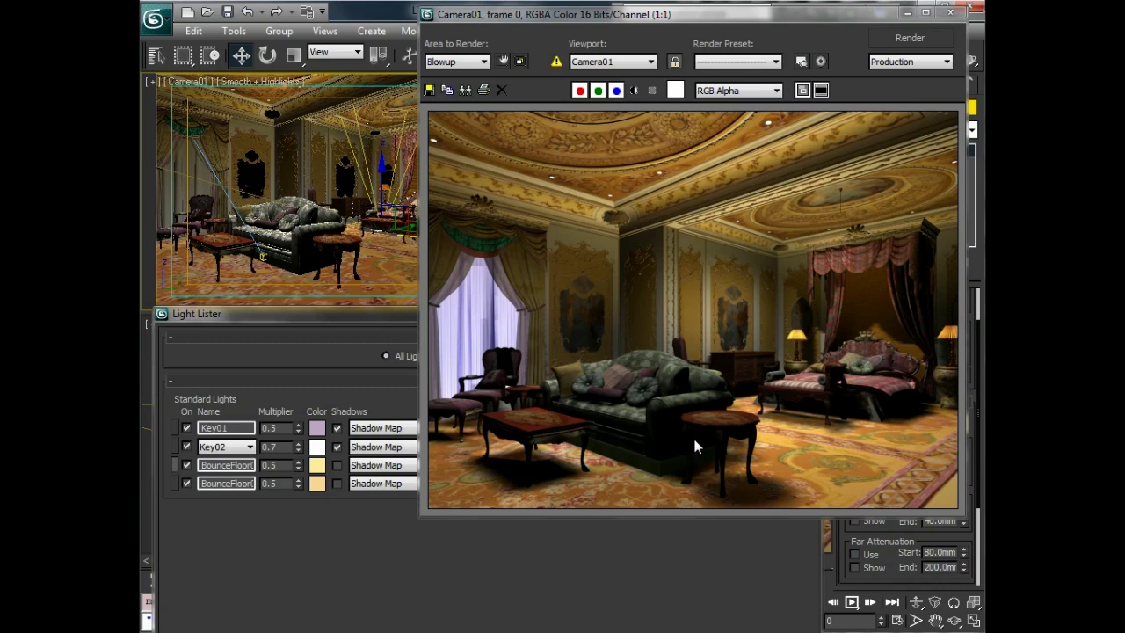
Close the render and Light Lister, then place a new omni light, Omni001, in the Left viewport
{"action": "left_click", "coordinate": [950, 13]}
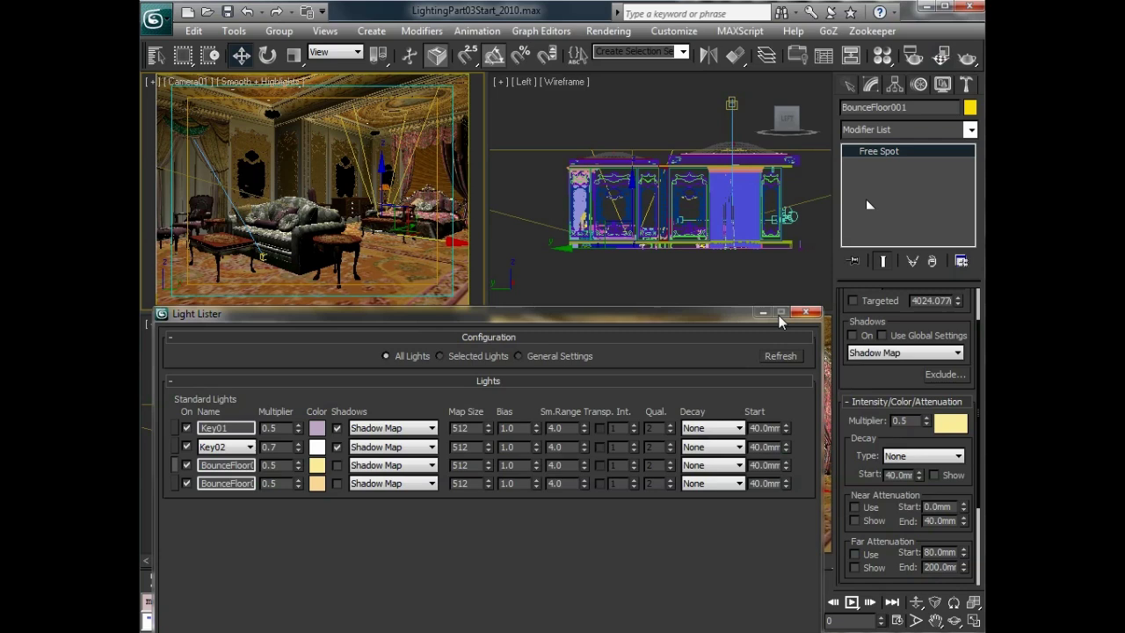
{"action": "left_click", "coordinate": [804, 313]}
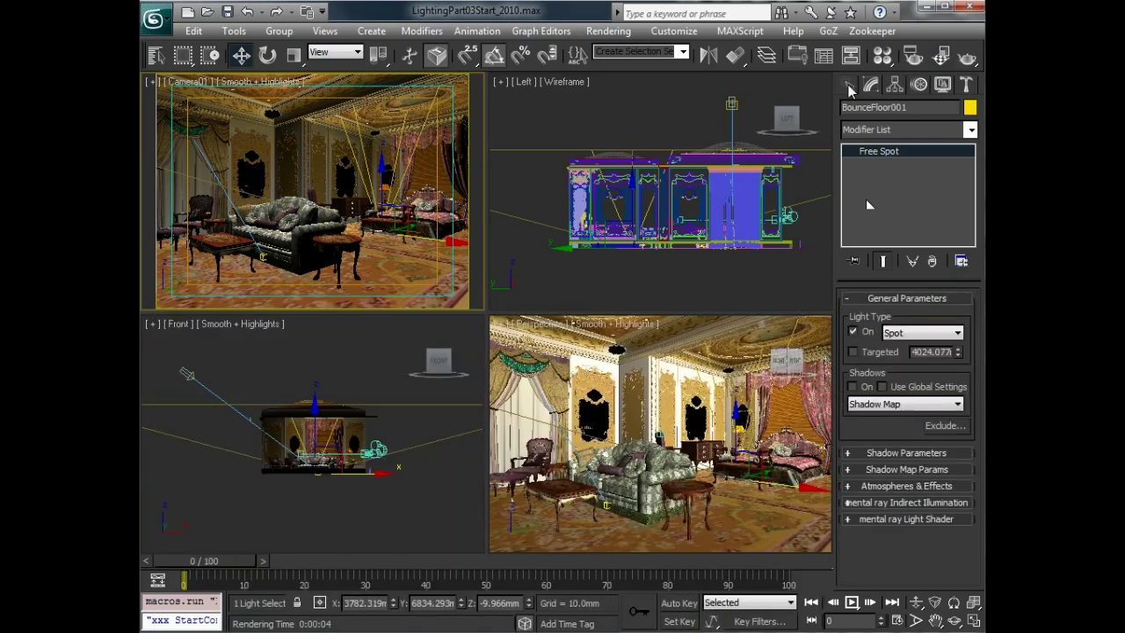
{"action": "left_click", "coordinate": [849, 85]}
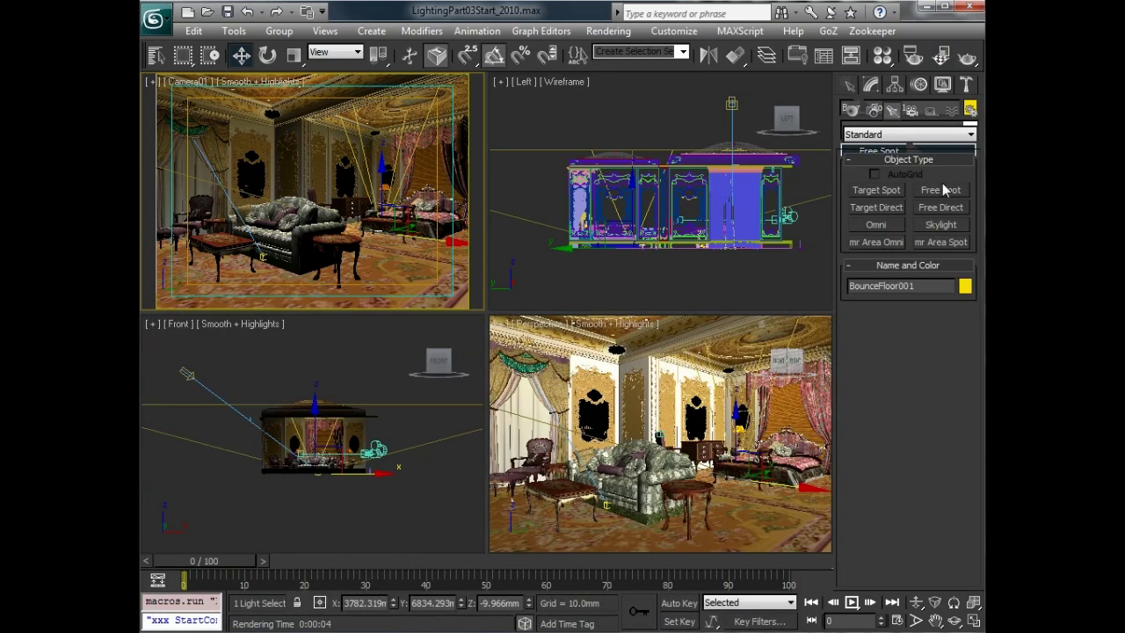
{"action": "left_click", "coordinate": [876, 226]}
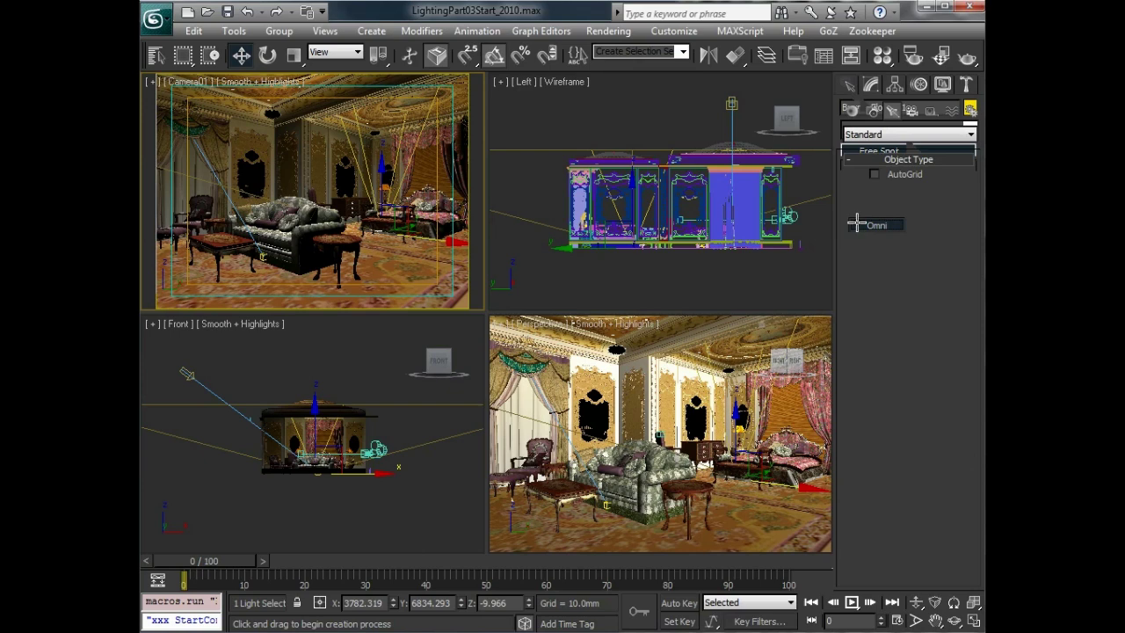
{"action": "left_click", "coordinate": [615, 242]}
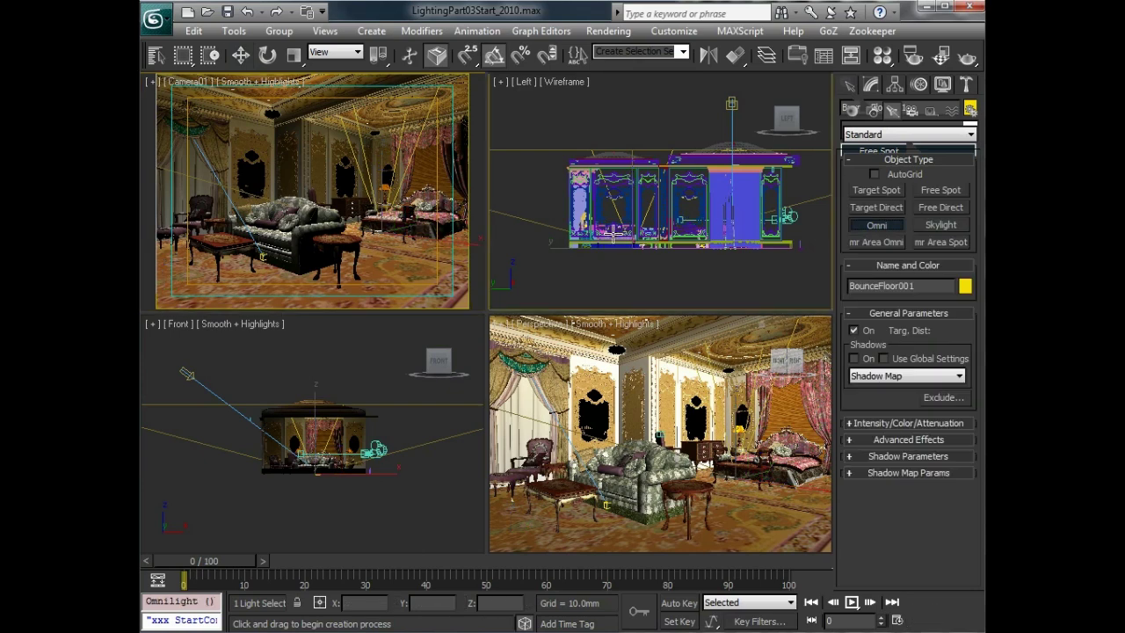
{"action": "right_click", "coordinate": [242, 451]}
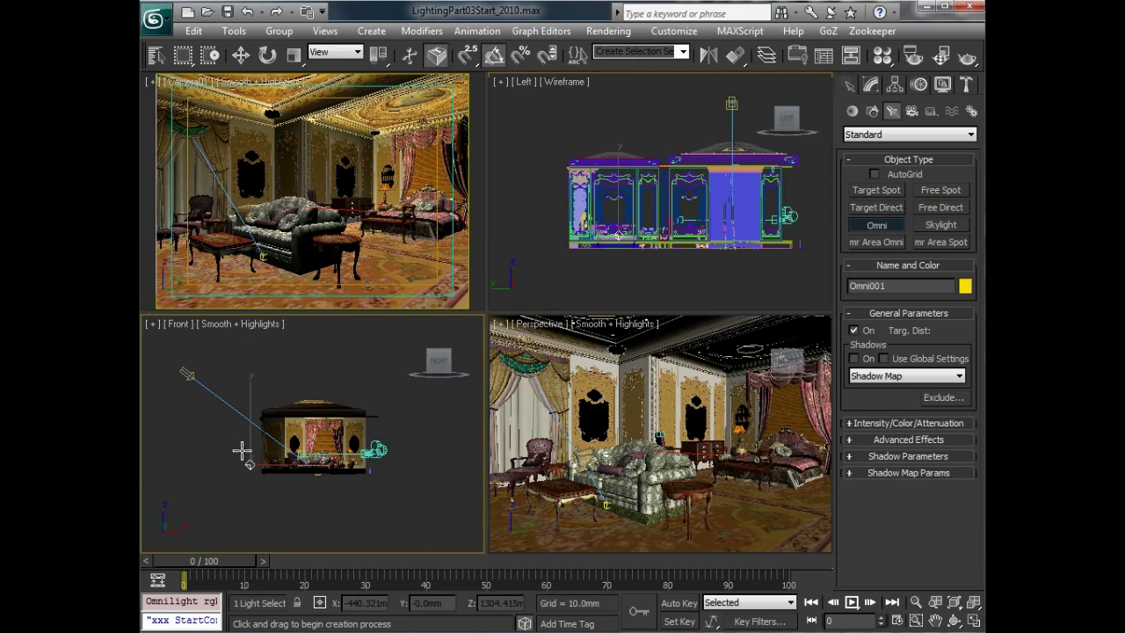
Move Omni001 sideways along X in the Front viewport
{"action": "right_click", "coordinate": [241, 450]}
{"action": "left_click", "coordinate": [251, 464]}
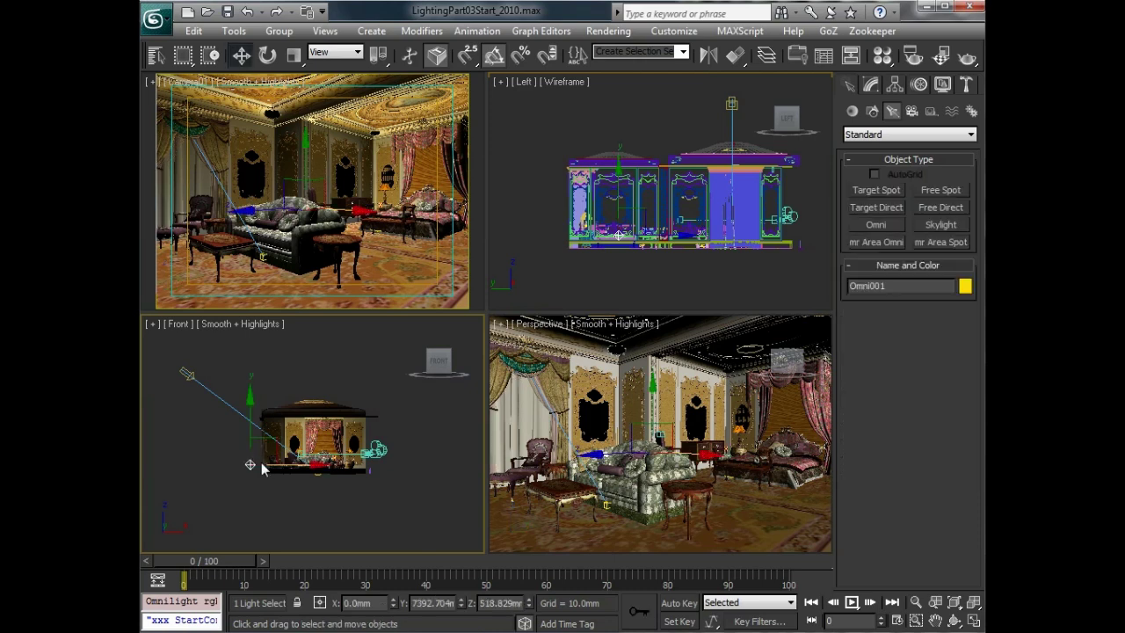
{"action": "mouse_move", "coordinate": [299, 464]}
{"action": "left_mouse_down"}
{"action": "mouse_move", "coordinate": [425, 462]}
{"action": "mouse_move", "coordinate": [386, 465]}
{"action": "mouse_move", "coordinate": [398, 464]}
{"action": "mouse_move", "coordinate": [393, 437]}
{"action": "left_mouse_up"}
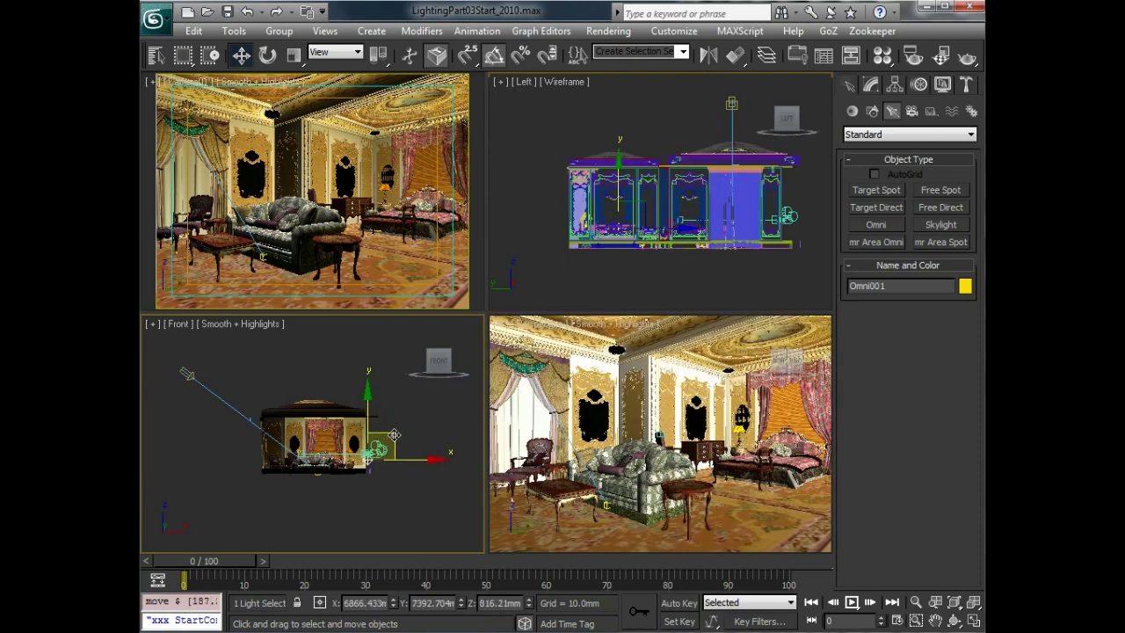
In a maximized Perspective view, move Omni001 to the bed's left side and render Camera01
{"action": "middle_click", "coordinate": [661, 460]}
{"action": "key", "text": "alt+w"}
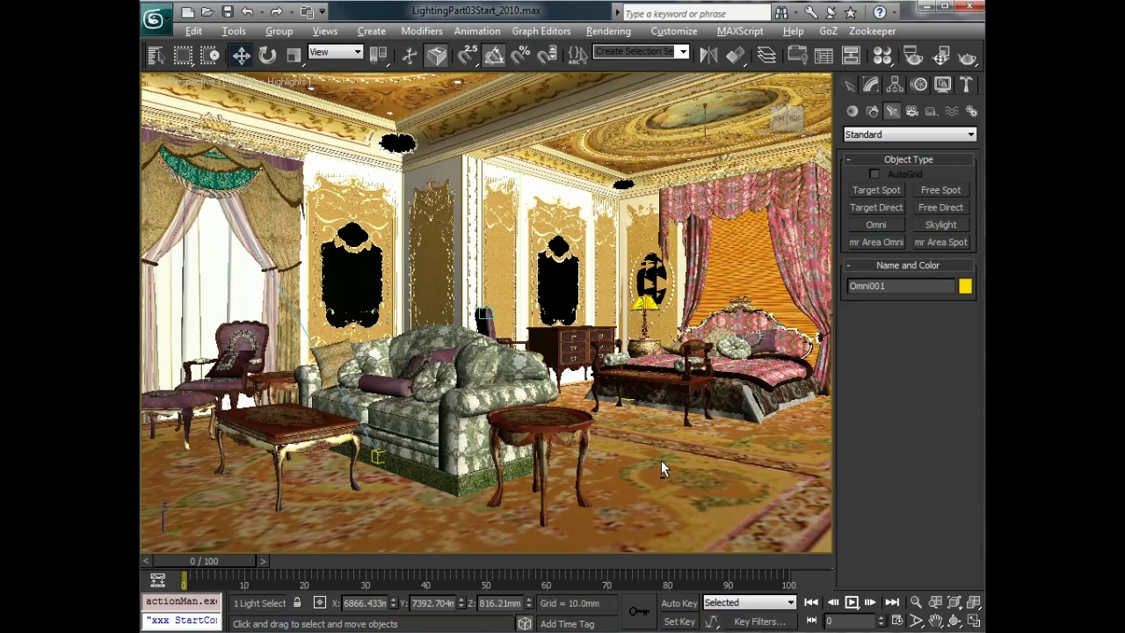
{"action": "scroll", "coordinate": [648, 390], "scroll_direction": "down", "scroll_amount": 5}
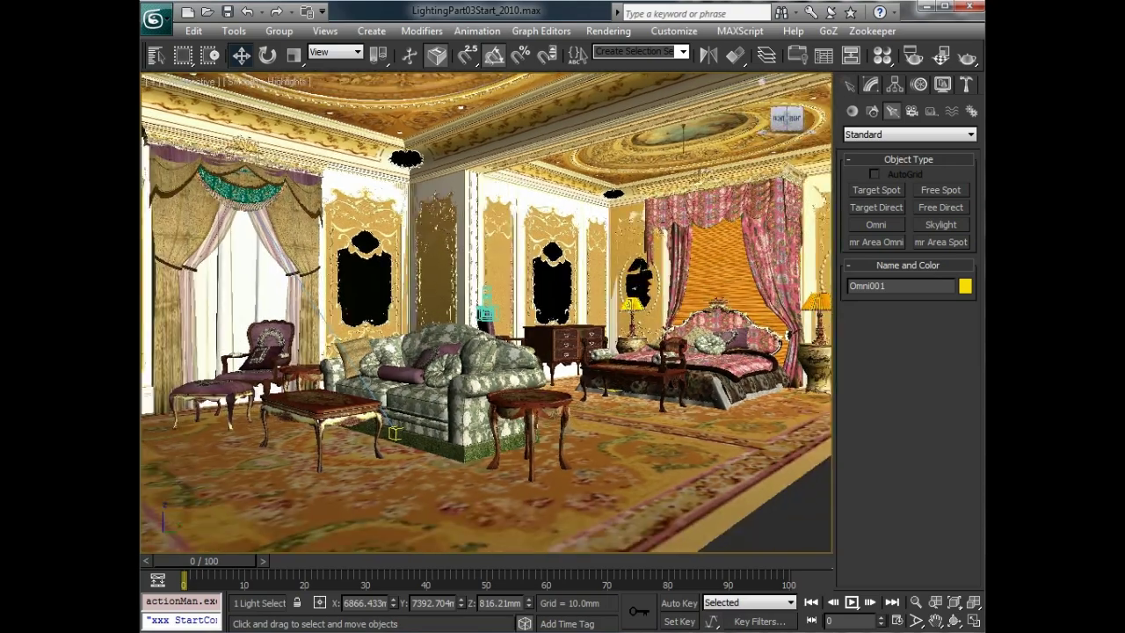
{"action": "scroll", "coordinate": [519, 315], "scroll_direction": "down", "scroll_amount": 3}
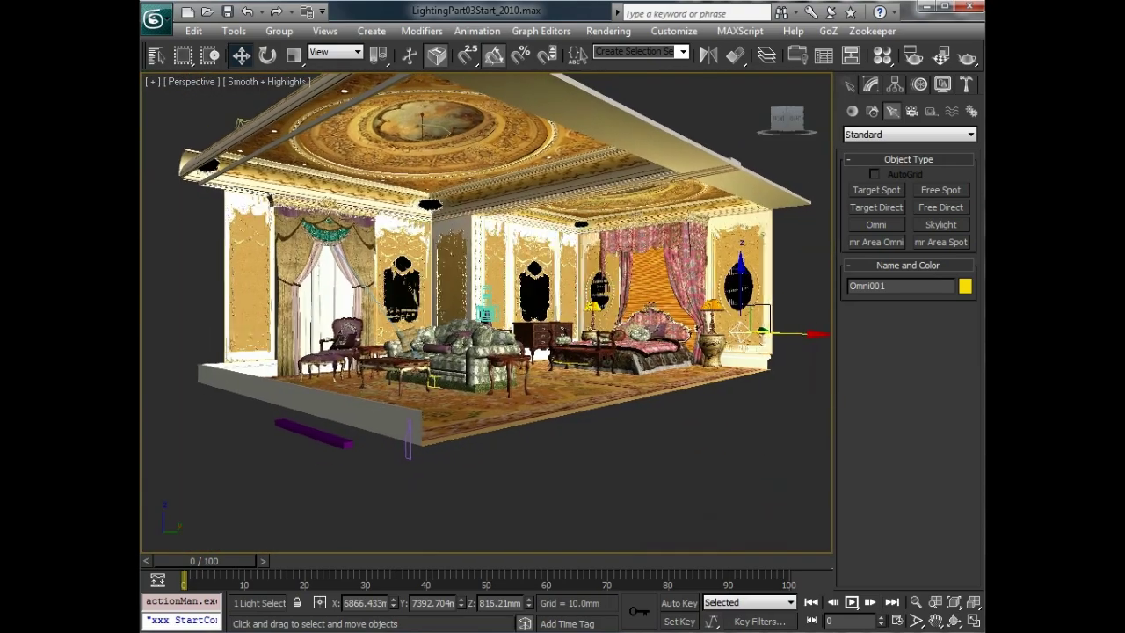
{"action": "middle_click_drag", "start_coordinate": [751, 418], "coordinate": [696, 461], "text": "alt"}
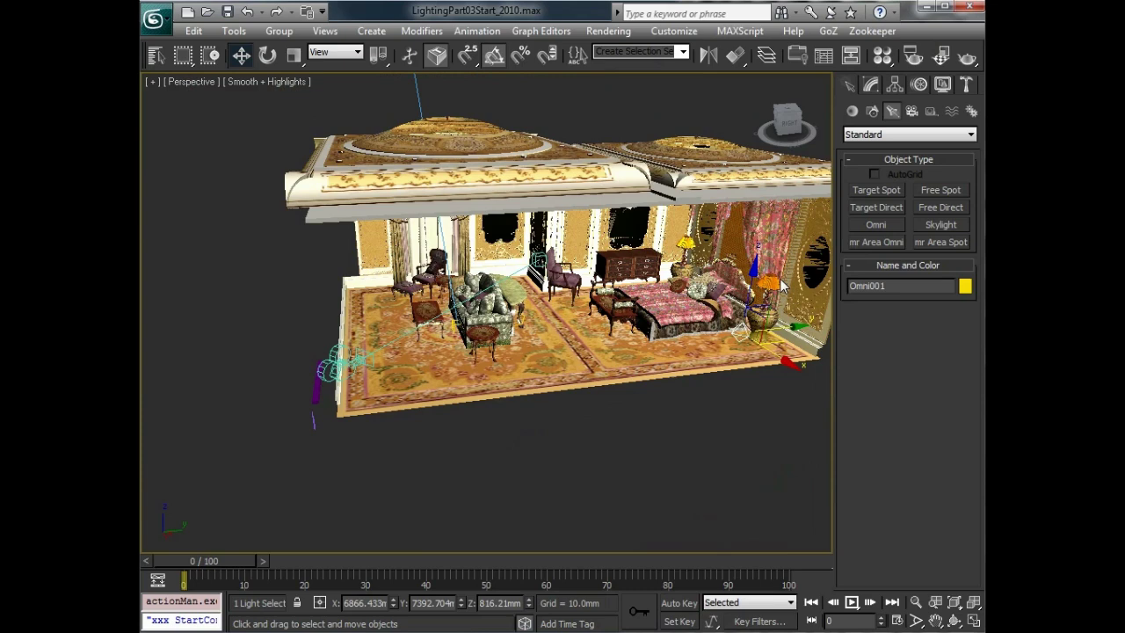
{"action": "left_click_drag", "start_coordinate": [776, 327], "coordinate": [640, 313]}
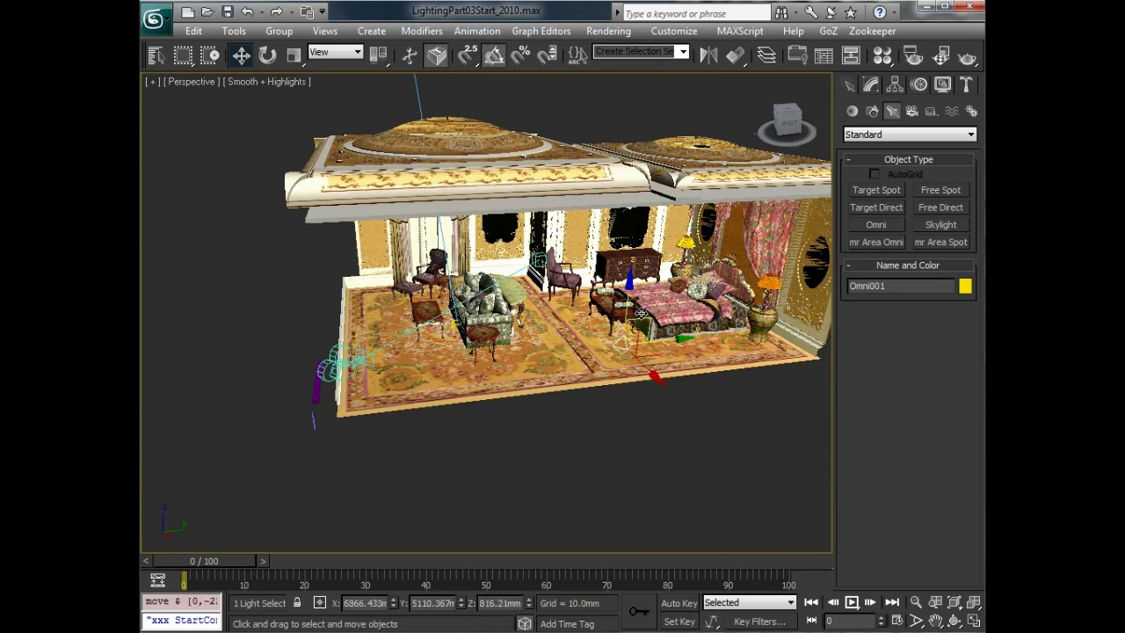
{"action": "left_click", "coordinate": [967, 56]}
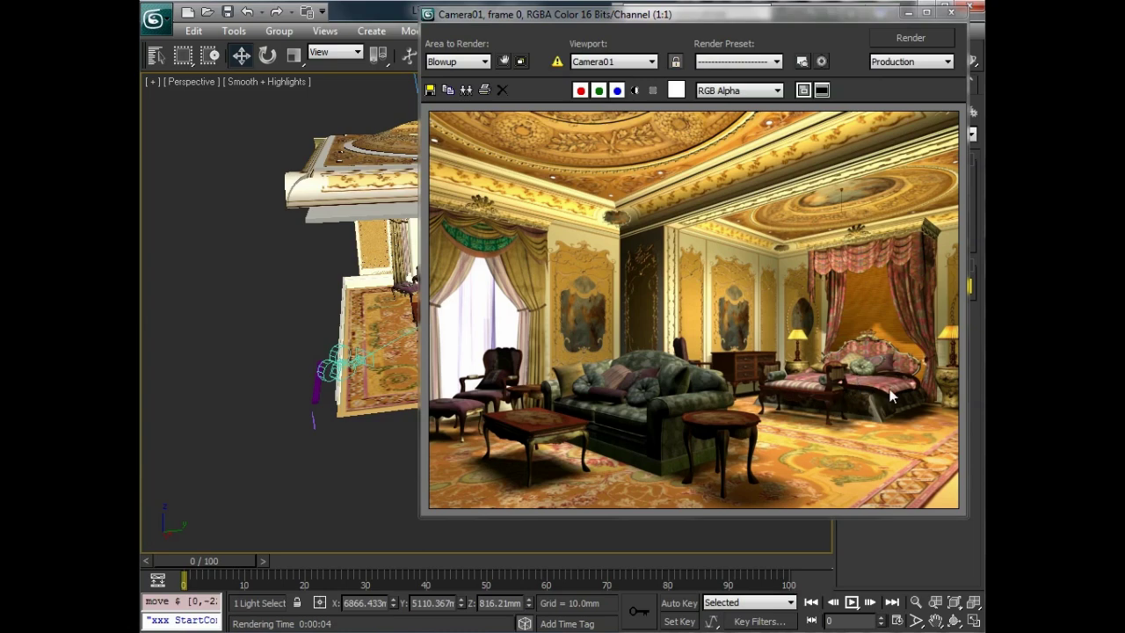
Enable and show Omni001's Far Attenuation, with start about 2277 mm and end 3017 mm
{"action": "left_click", "coordinate": [950, 12]}
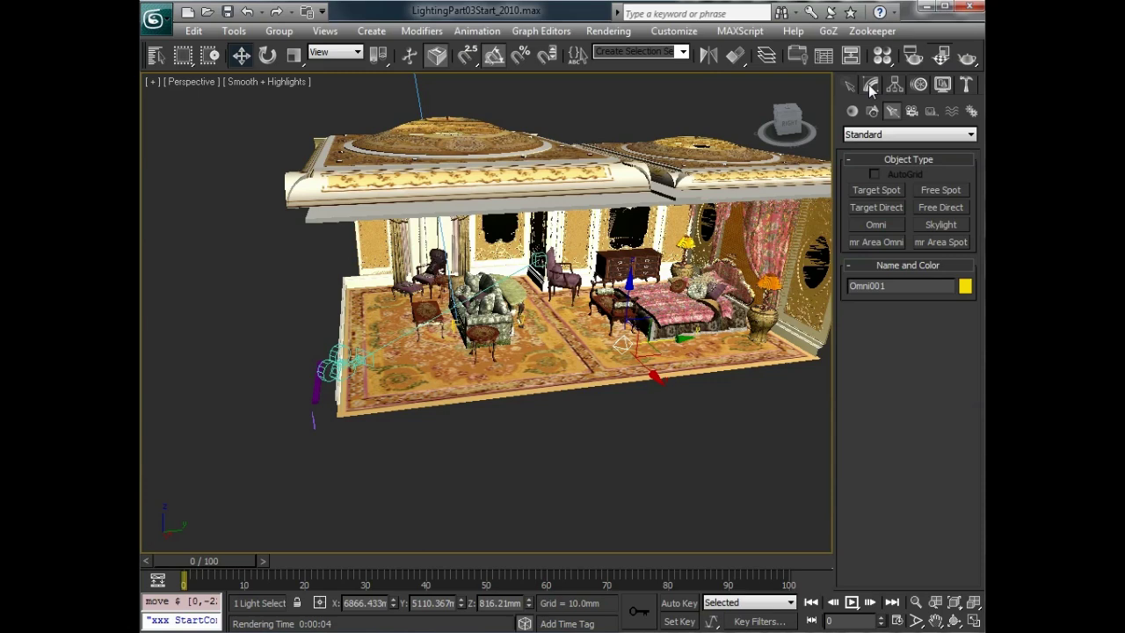
{"action": "left_click", "coordinate": [871, 85]}
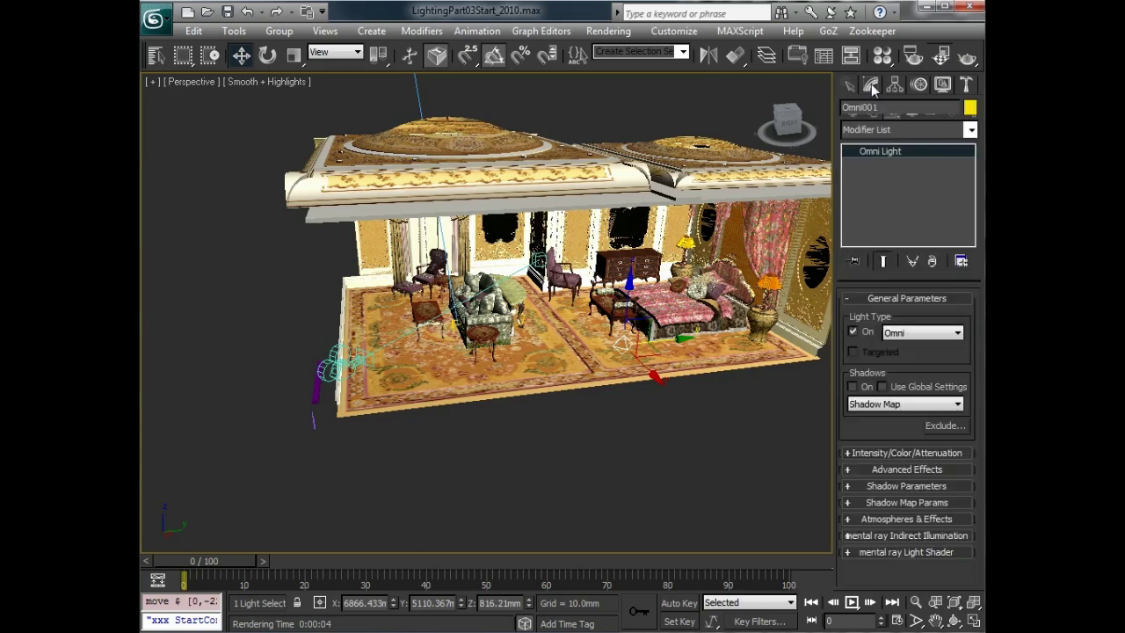
{"action": "left_click", "coordinate": [860, 453]}
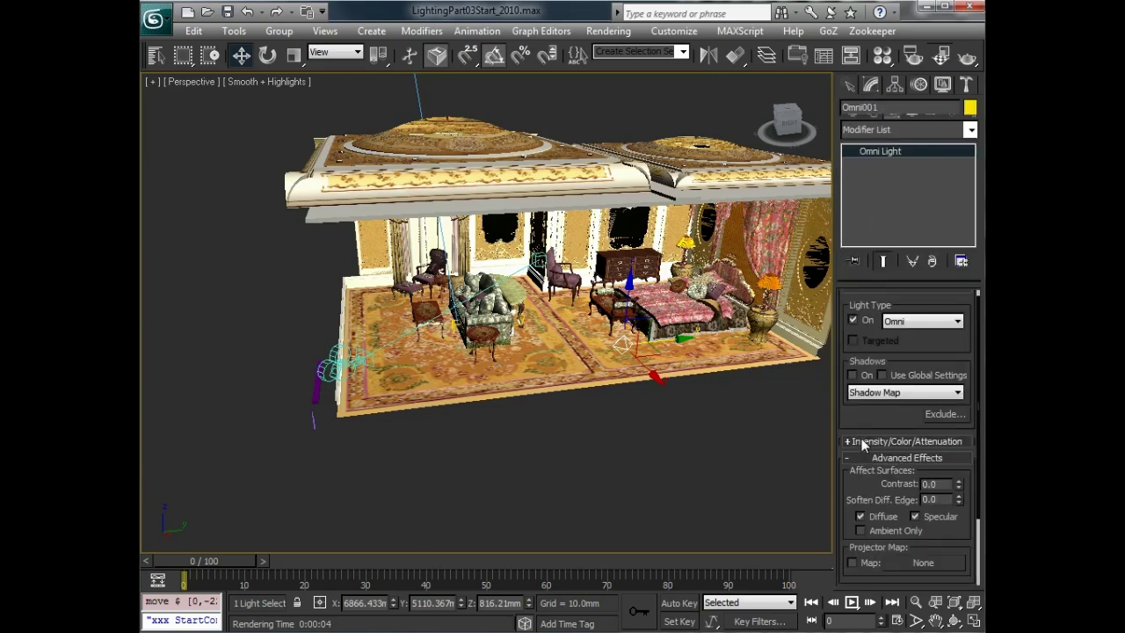
{"action": "scroll", "coordinate": [857, 444], "scroll_direction": "down", "scroll_amount": 2}
{"action": "scroll", "coordinate": [852, 492], "scroll_direction": "down", "scroll_amount": 3}
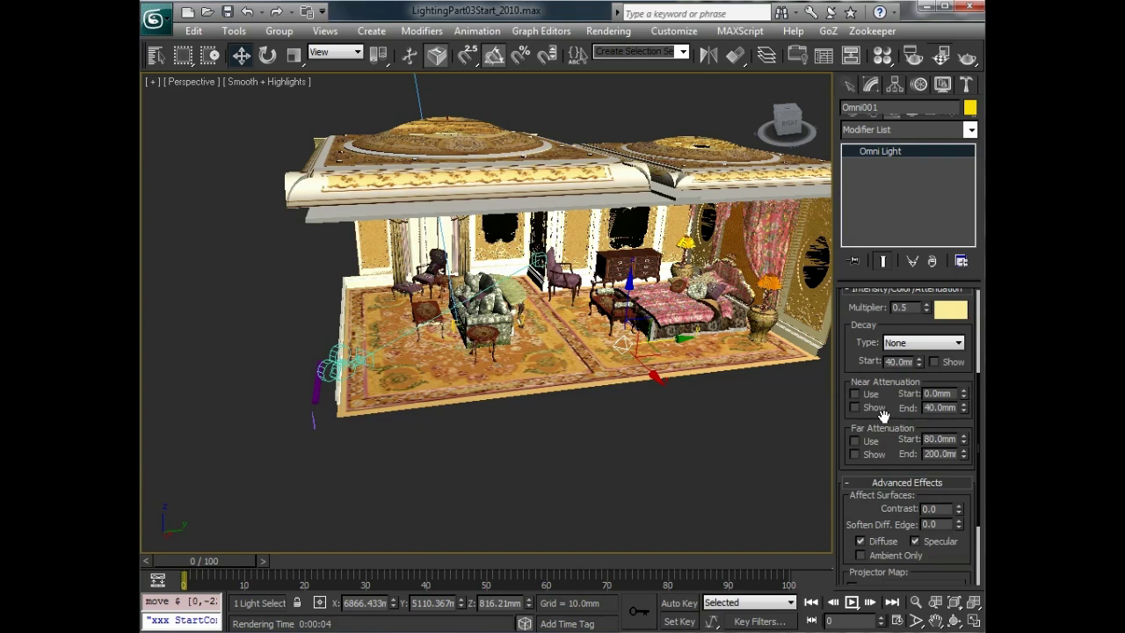
{"action": "left_click", "coordinate": [855, 454]}
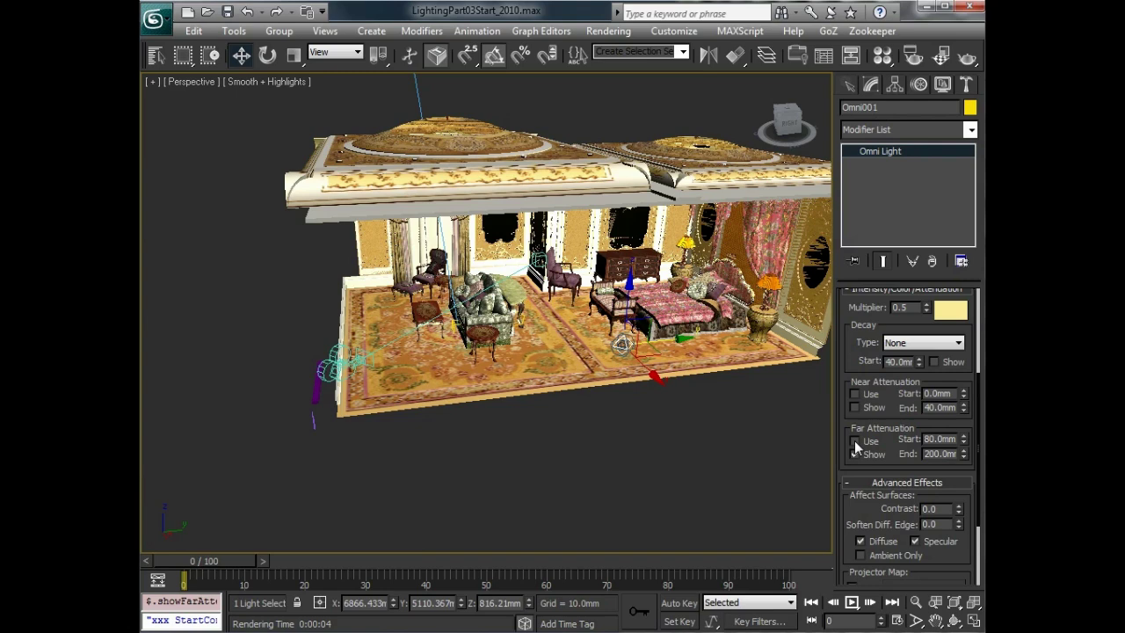
{"action": "left_click", "coordinate": [855, 441]}
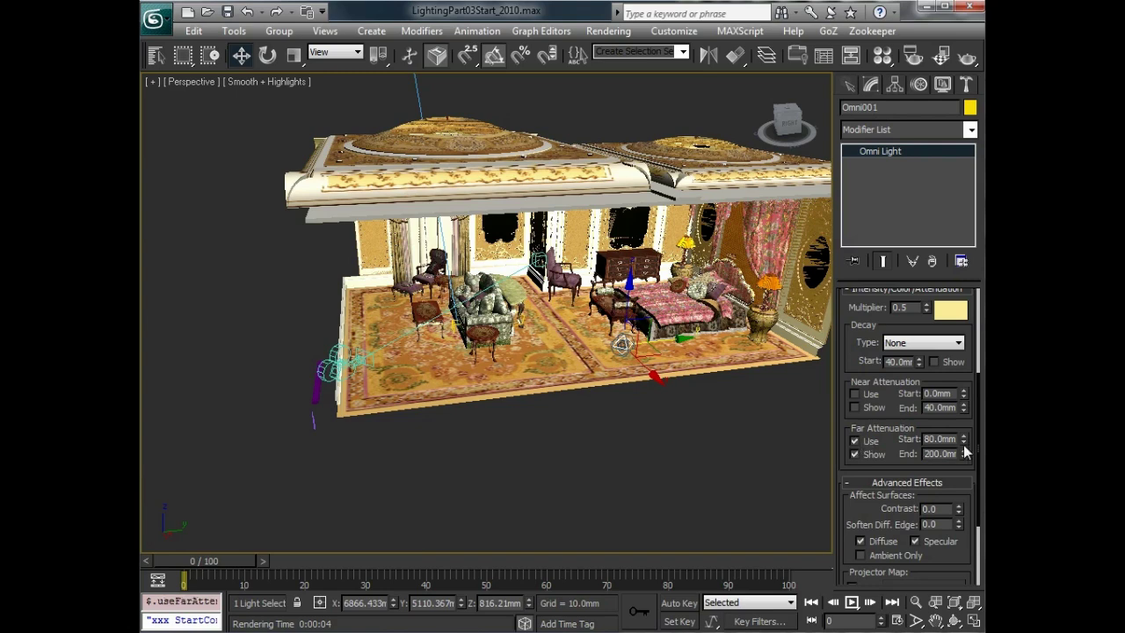
{"action": "left_click_drag", "start_coordinate": [964, 441], "coordinate": [964, 304]}
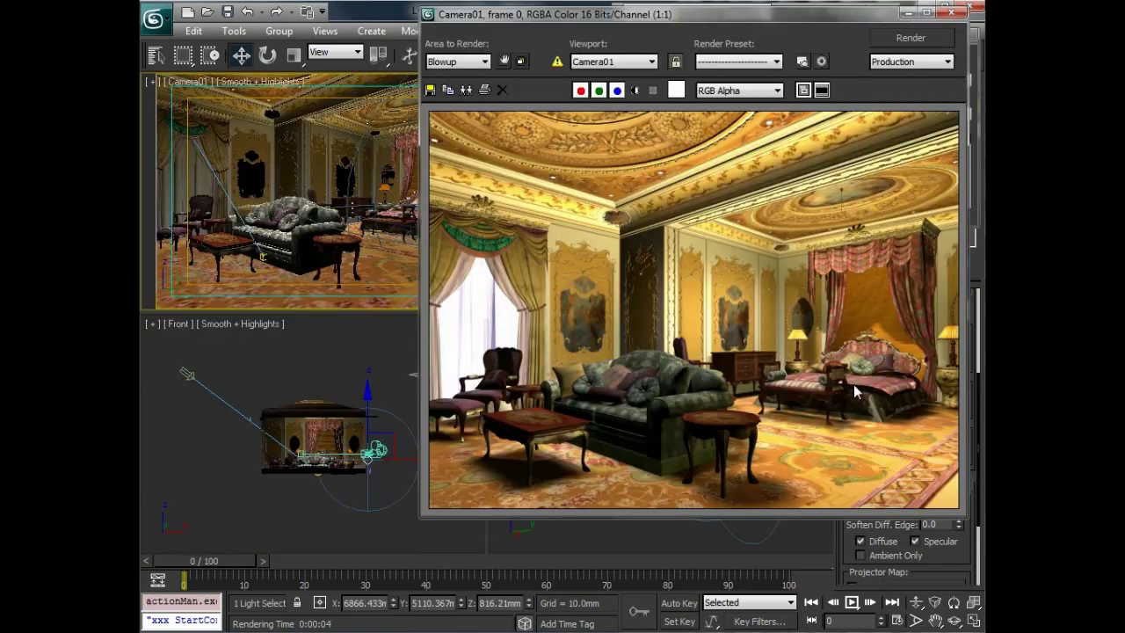
Test-render Camera01, then set Omni001's multiplier to 0.7 and far attenuation to about 3757–4963 mm
{"action": "key", "text": "shift+q"}
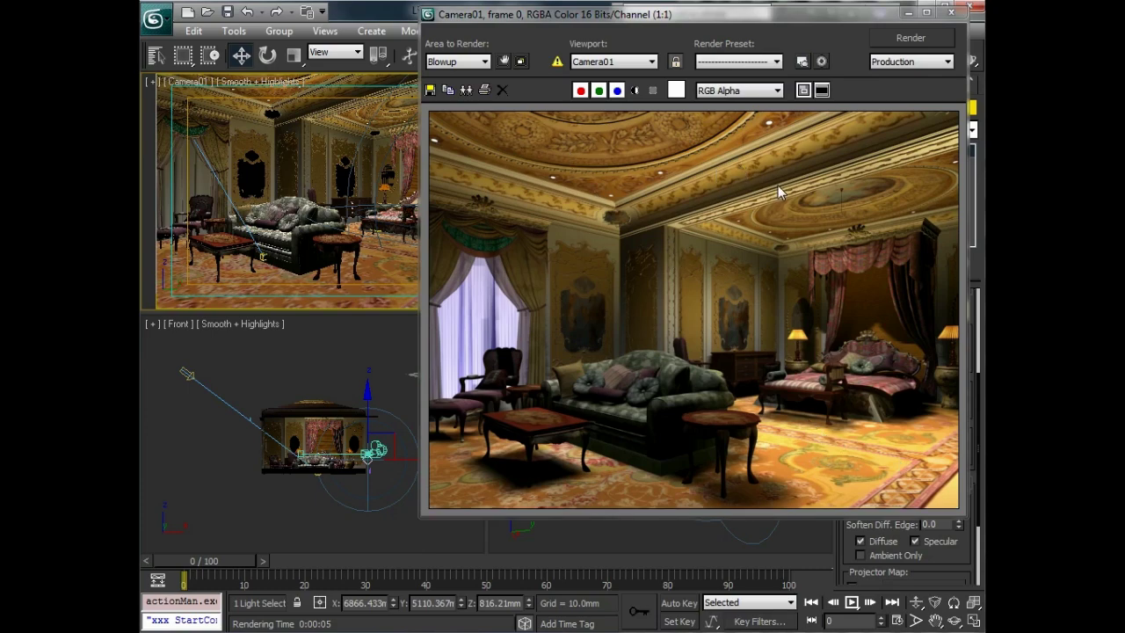
{"action": "left_click", "coordinate": [950, 12]}
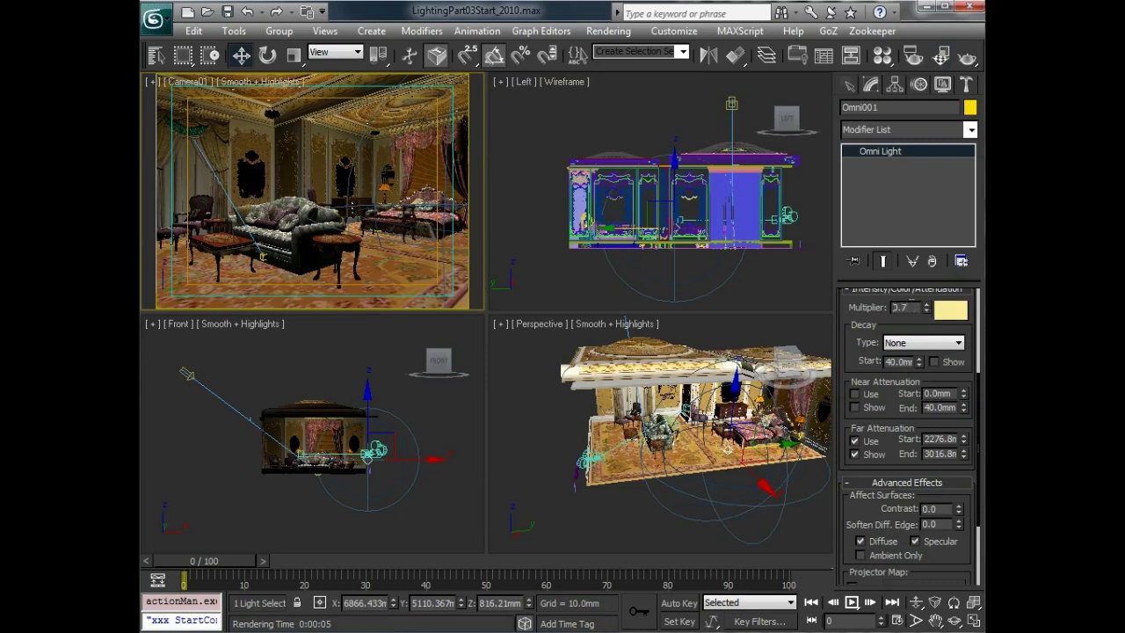
{"action": "key", "text": "Return"}
{"action": "left_click_drag", "start_coordinate": [964, 454], "coordinate": [955, 391]}
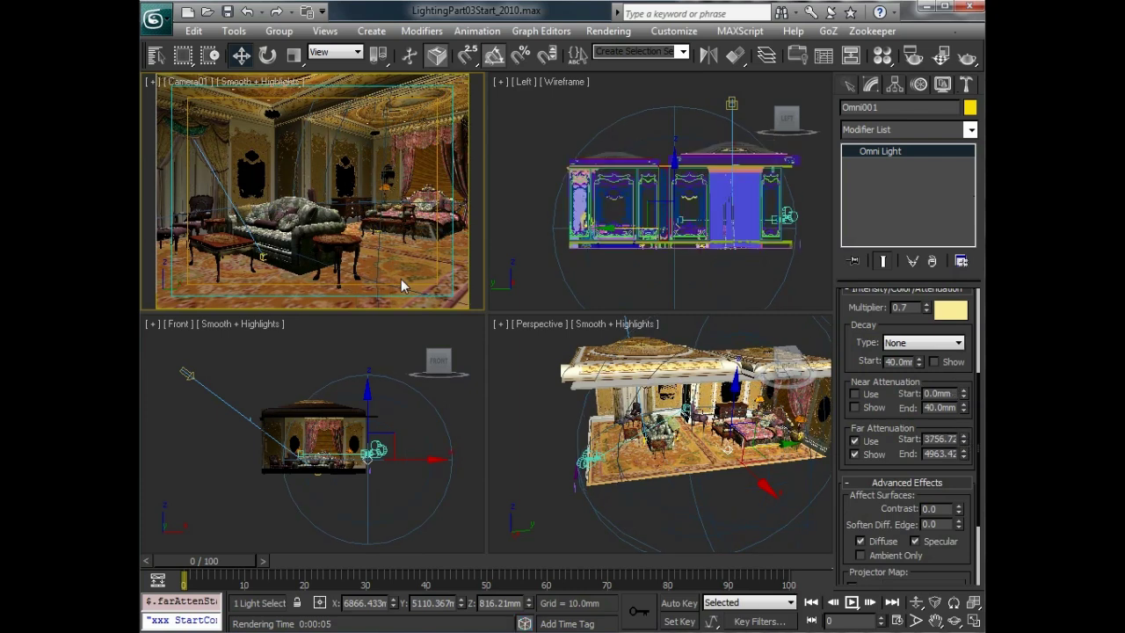
Test-render Camera01, then set Omni001's multiplier to 0.5 and far attenuation to about 3325–4169 mm
{"action": "left_click", "coordinate": [969, 58]}
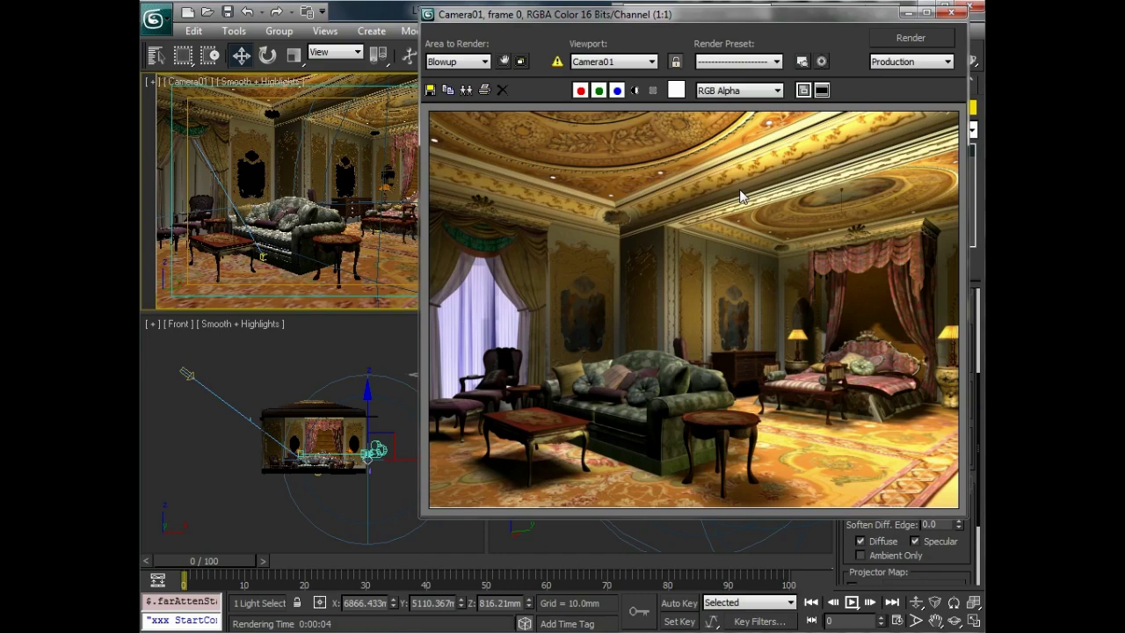
{"action": "left_click", "coordinate": [953, 13]}
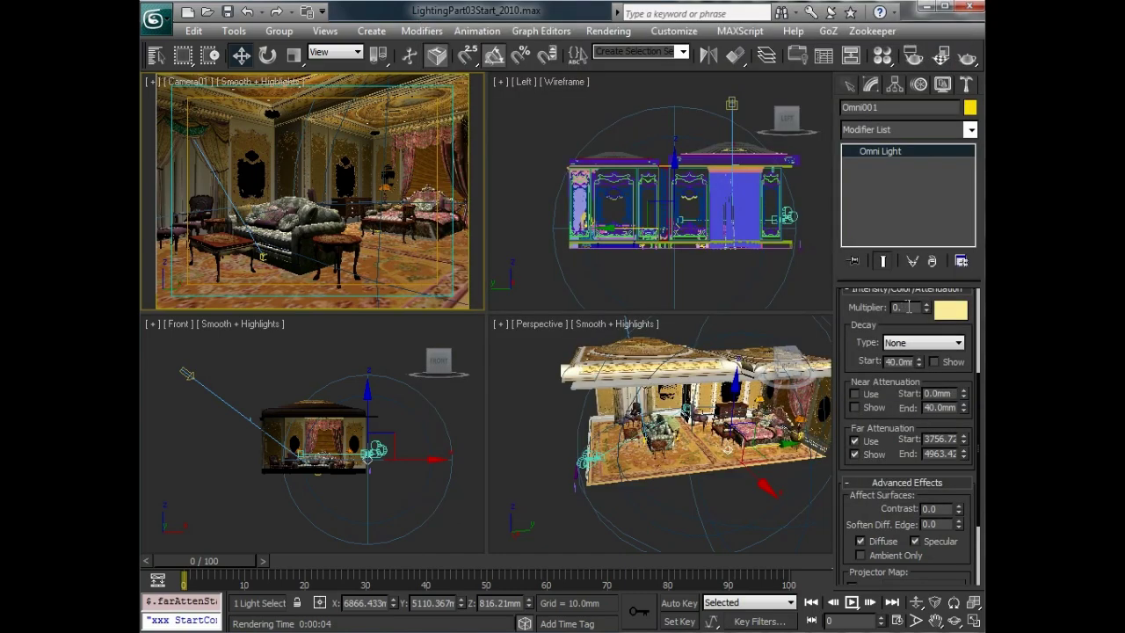
{"action": "key", "text": "Return"}
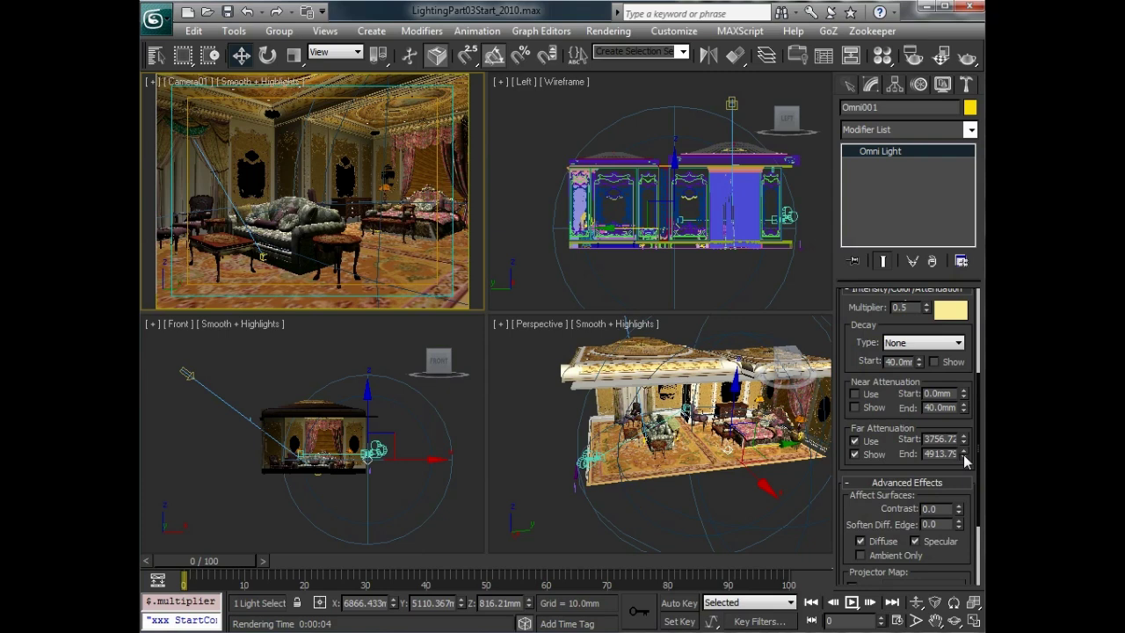
{"action": "left_click_drag", "start_coordinate": [964, 460], "coordinate": [970, 467]}
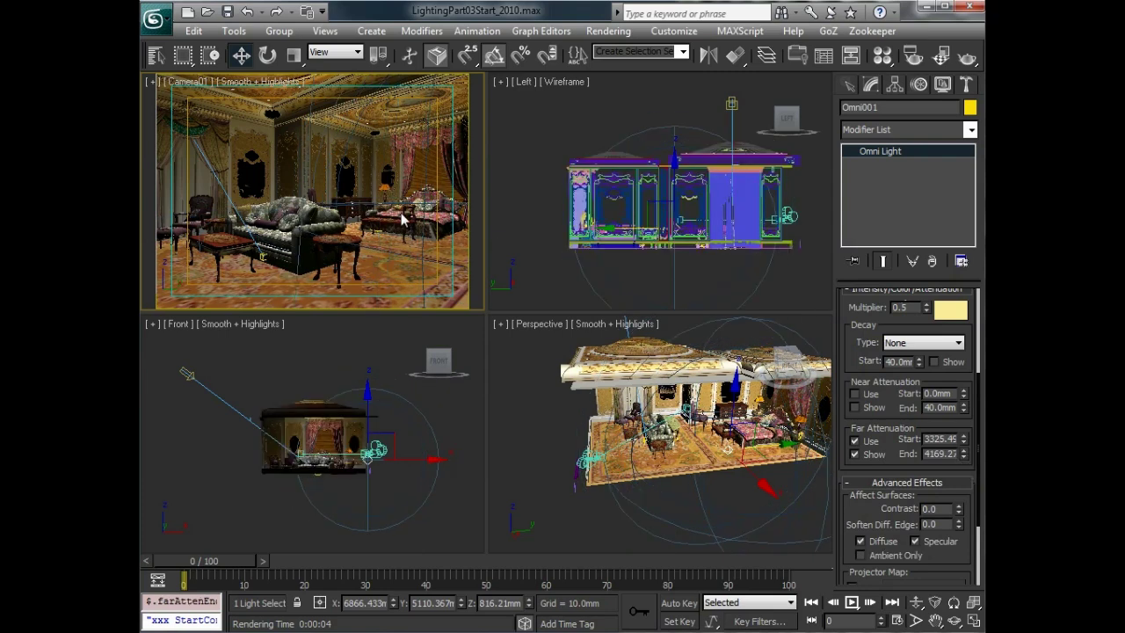
Clone the omni light as a copy dragged to the left in the Left viewport
{"action": "right_click", "coordinate": [697, 229]}
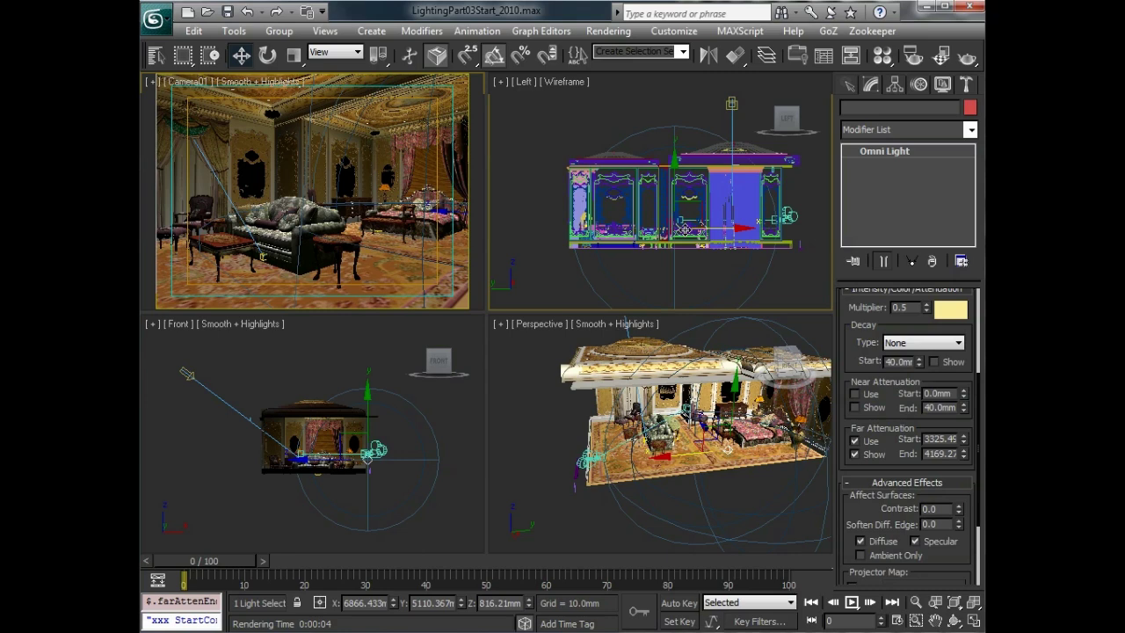
{"action": "mouse_move", "coordinate": [685, 229]}
{"action": "left_mouse_down"}
{"action": "mouse_move", "coordinate": [567, 237]}
{"action": "mouse_move", "coordinate": [796, 222]}
{"action": "mouse_move", "coordinate": [806, 231]}
{"action": "left_mouse_up"}
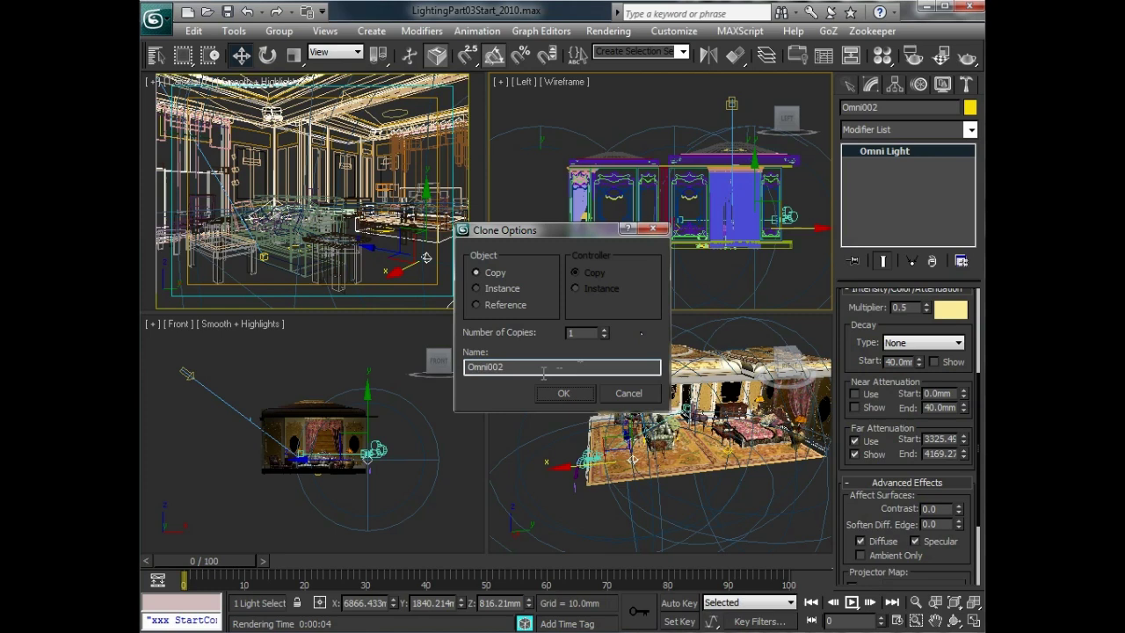
{"action": "left_click", "coordinate": [564, 394]}
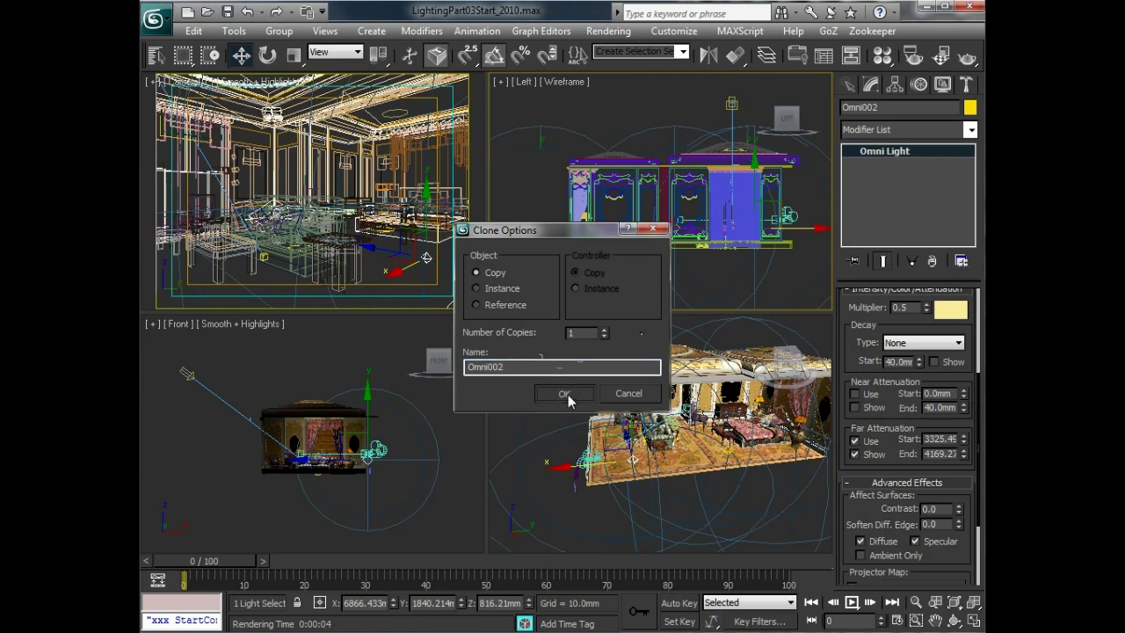
Rename the copy Bounce004 and render Camera01
{"action": "left_click", "coordinate": [863, 107]}
{"action": "key", "text": "BackSpace"}
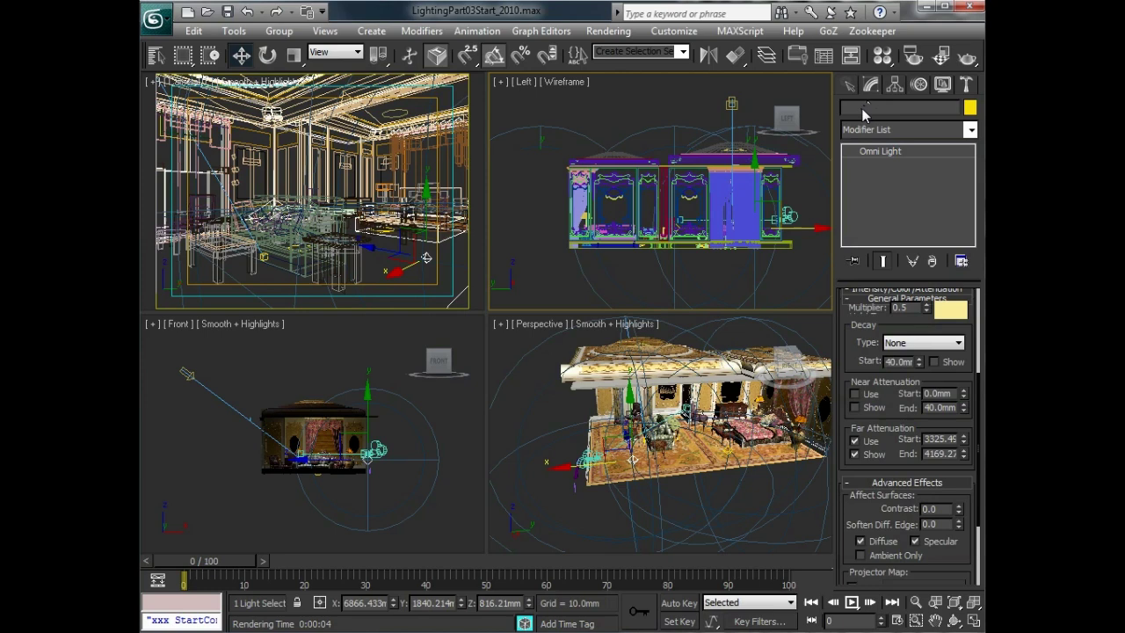
{"action": "left_click_drag", "start_coordinate": [864, 109], "coordinate": [788, 112]}
{"action": "type", "text": "Bounce002"}
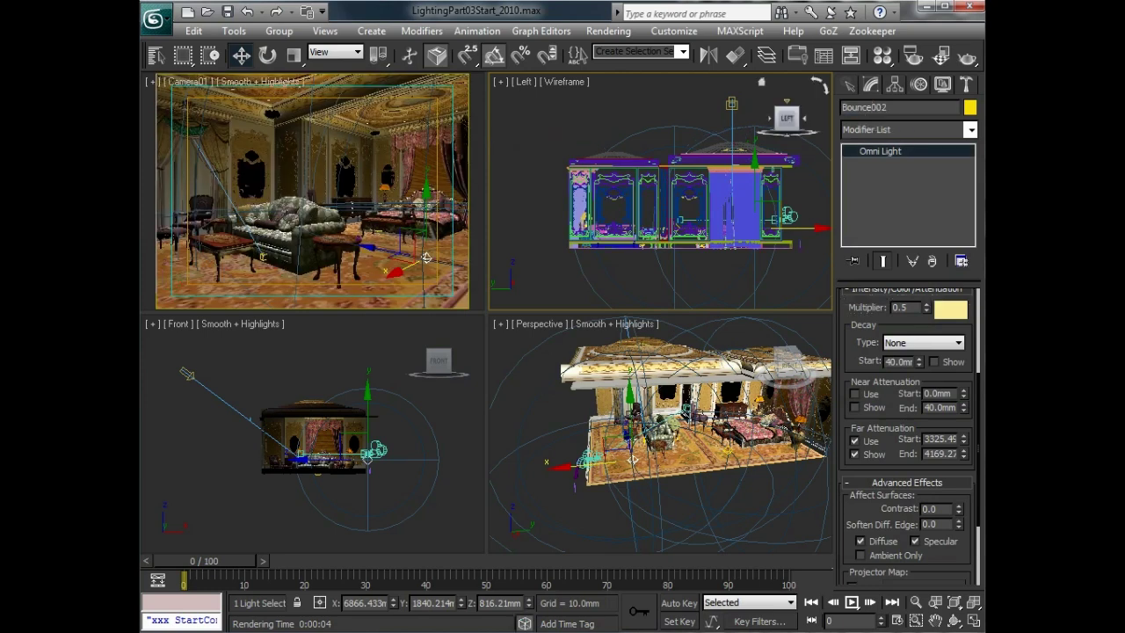
{"action": "left_click", "coordinate": [889, 109]}
{"action": "key", "text": "BackSpace"}
{"action": "key", "text": "Return"}
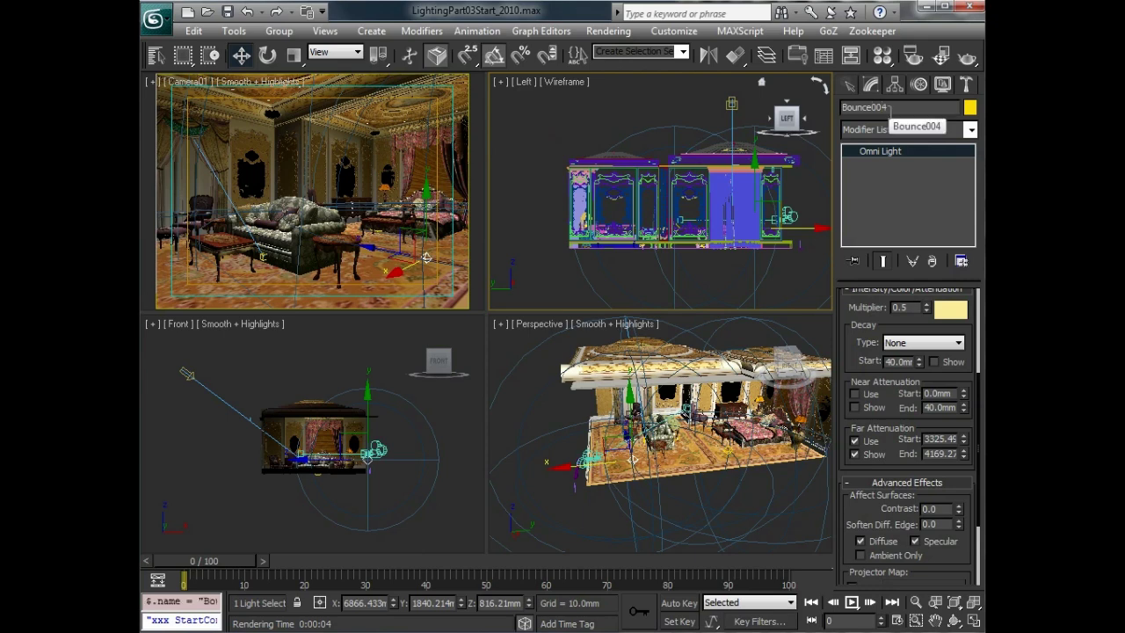
{"action": "left_click", "coordinate": [966, 56]}
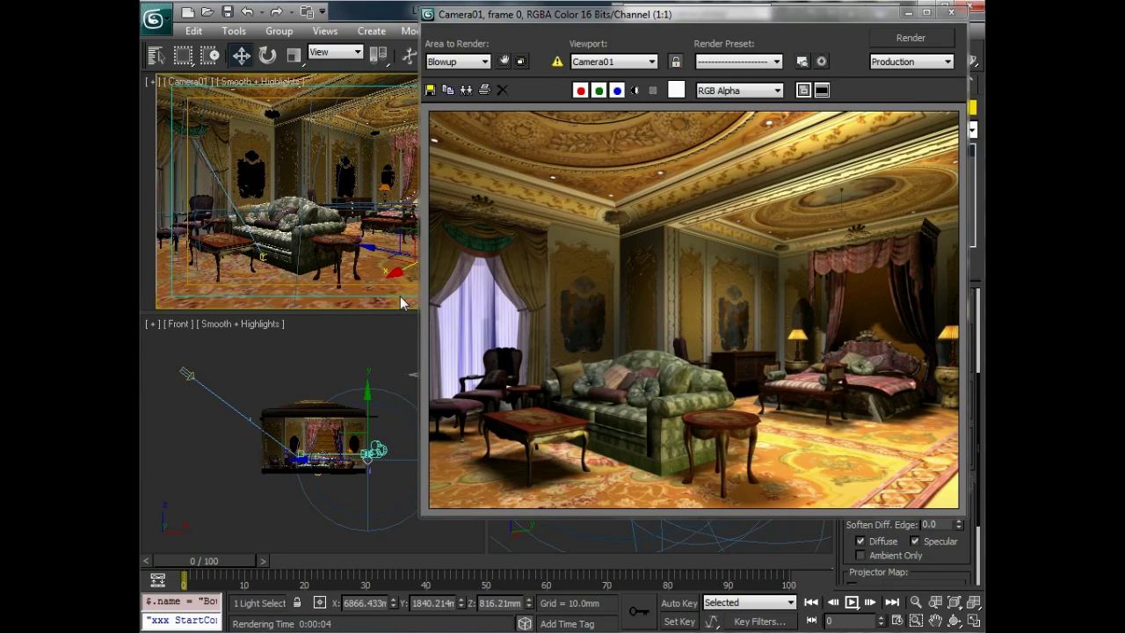
Move Bounce004 toward the sofa, lower its far attenuation start to about 2561 mm, and render Camera01
{"action": "left_click", "coordinate": [961, 14]}
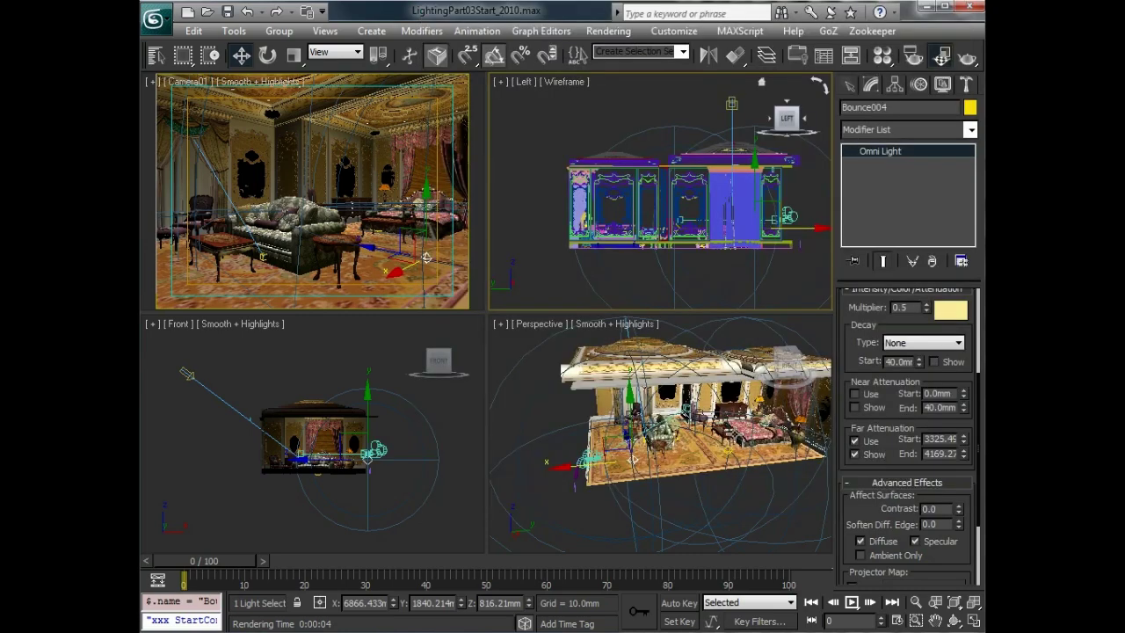
{"action": "key", "text": "alt+w"}
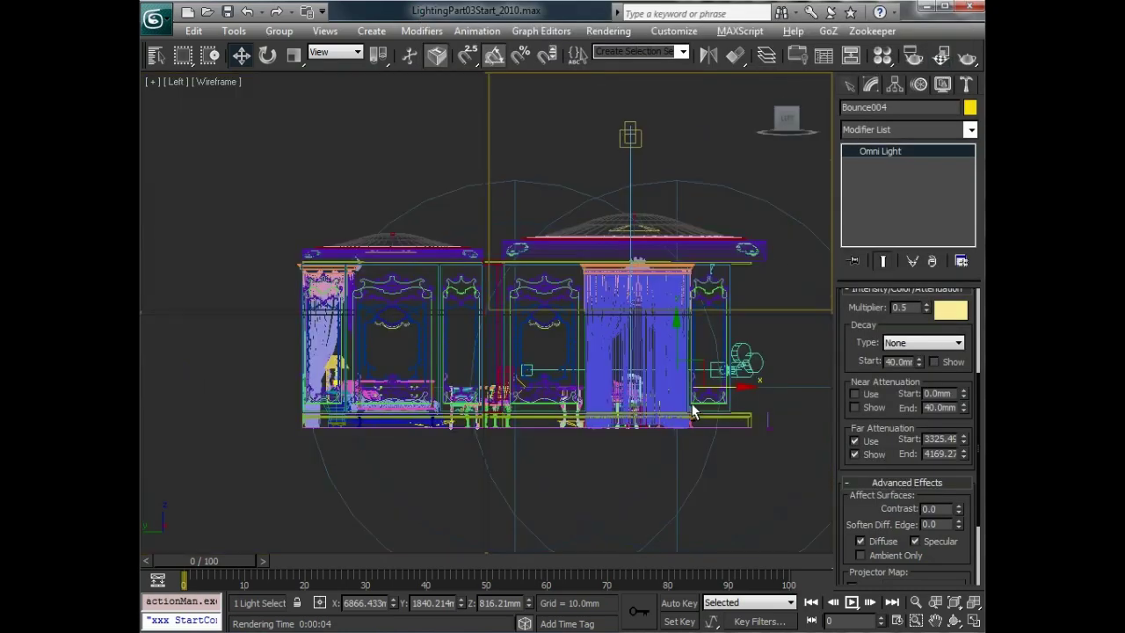
{"action": "key", "text": "alt+w"}
{"action": "right_click", "coordinate": [651, 413]}
{"action": "key", "text": "alt+w"}
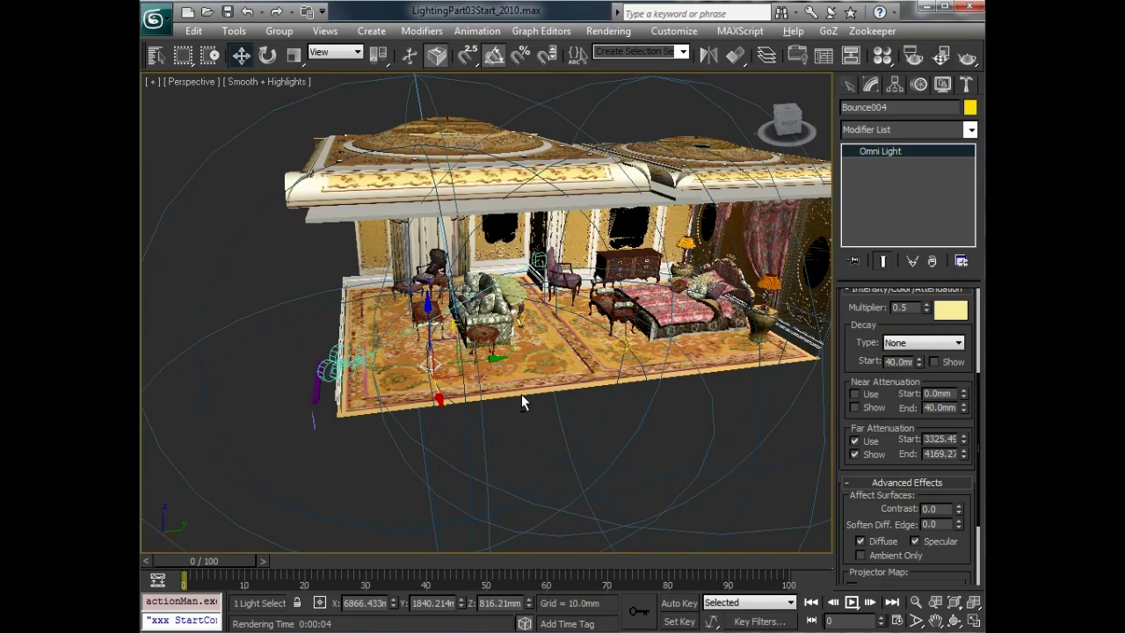
{"action": "middle_click_drag", "start_coordinate": [521, 402], "coordinate": [534, 395], "text": "alt"}
{"action": "left_click_drag", "start_coordinate": [476, 359], "coordinate": [432, 362]}
{"action": "mouse_move", "coordinate": [457, 386]}
{"action": "middle_mouse_down", "text": "alt"}
{"action": "mouse_move", "coordinate": [489, 395]}
{"action": "mouse_move", "coordinate": [449, 384]}
{"action": "middle_mouse_up", "text": "alt"}
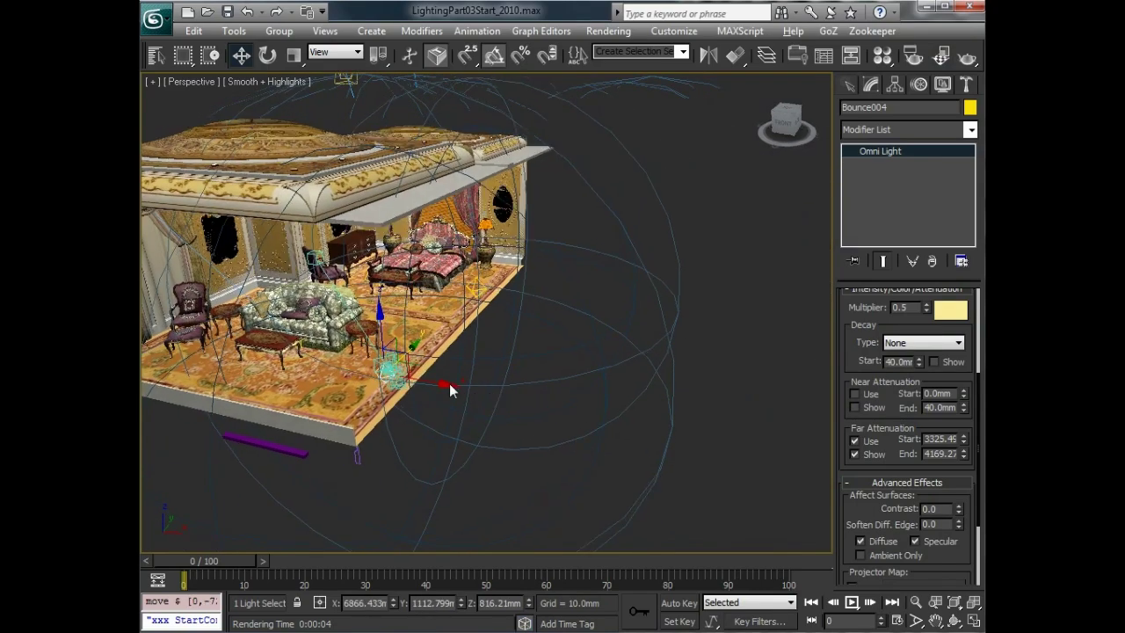
{"action": "left_click_drag", "start_coordinate": [449, 383], "coordinate": [402, 380]}
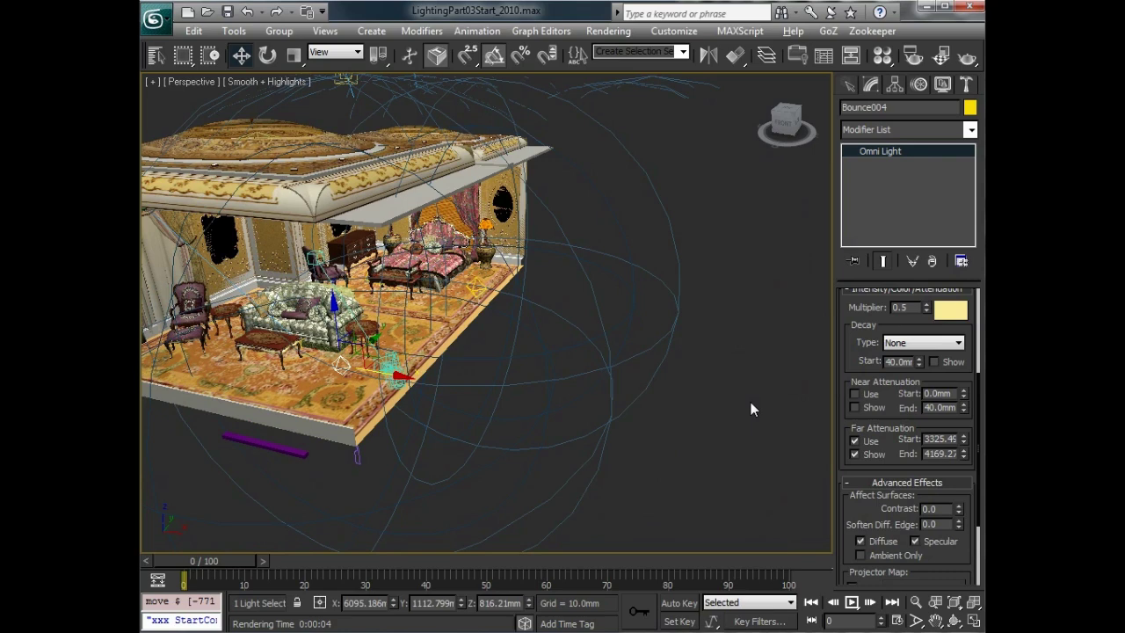
{"action": "left_click_drag", "start_coordinate": [962, 442], "coordinate": [963, 457]}
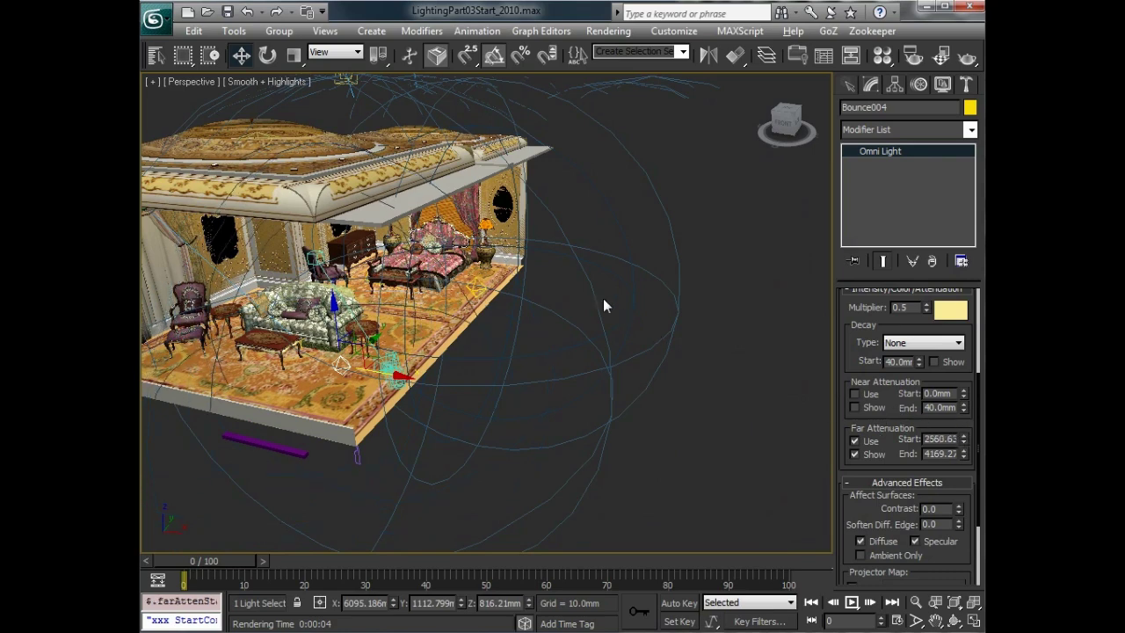
{"action": "key", "text": "shift+q"}
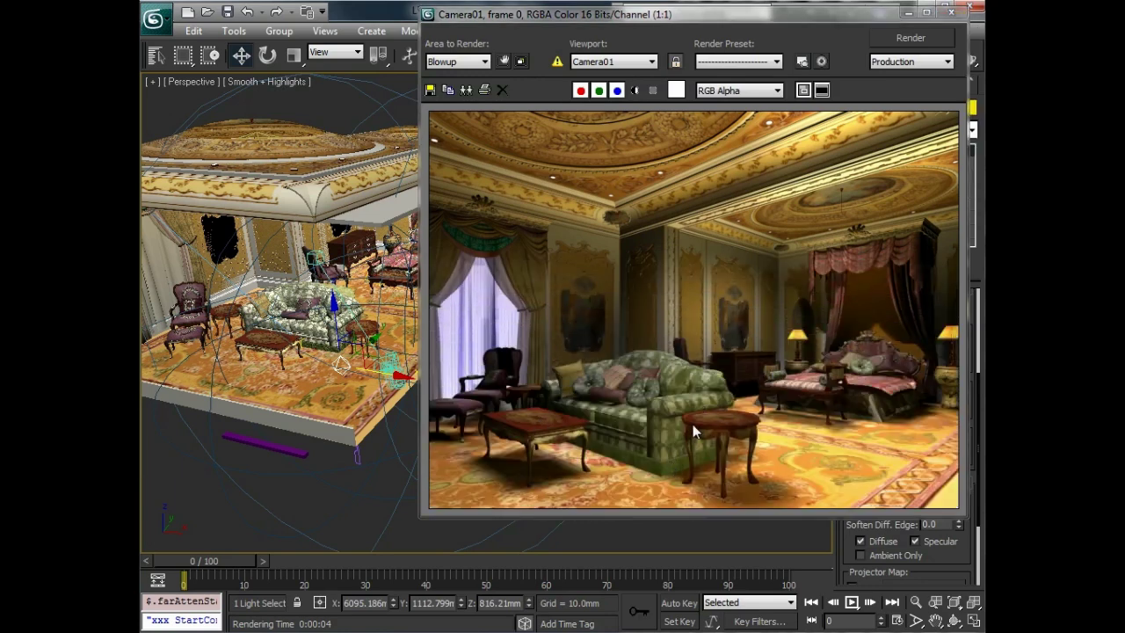
Set Bounce004's colour to greyish-brown RGB 149,133,119 and render Camera01
{"action": "left_click", "coordinate": [951, 13]}
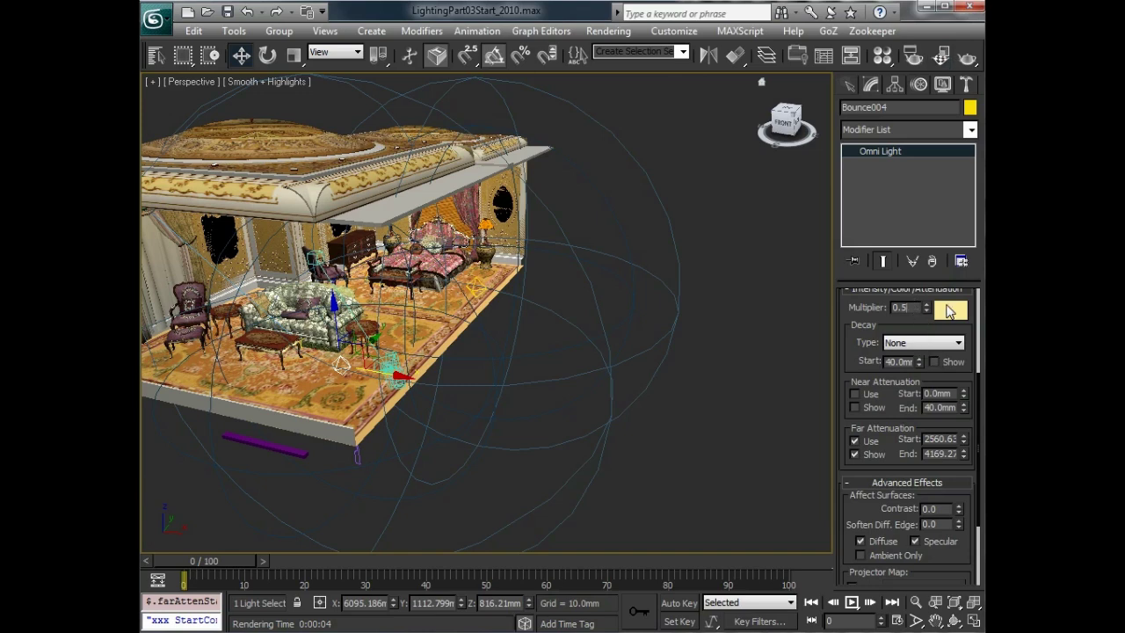
{"action": "left_click", "coordinate": [949, 309]}
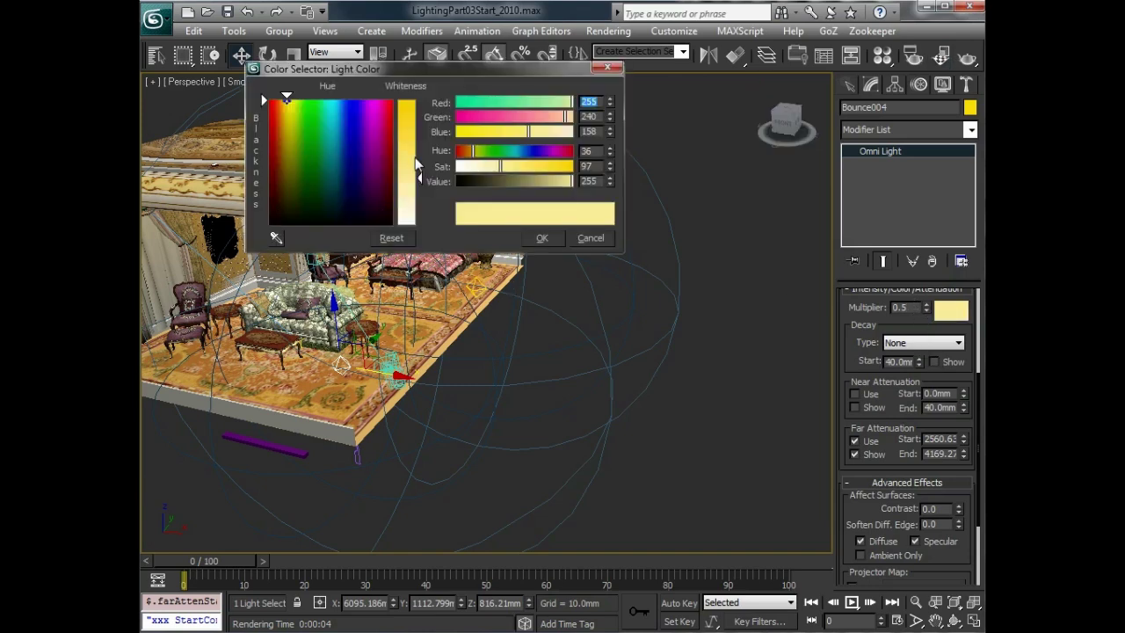
{"action": "left_click_drag", "start_coordinate": [417, 166], "coordinate": [419, 158]}
{"action": "left_click_drag", "start_coordinate": [309, 201], "coordinate": [279, 198]}
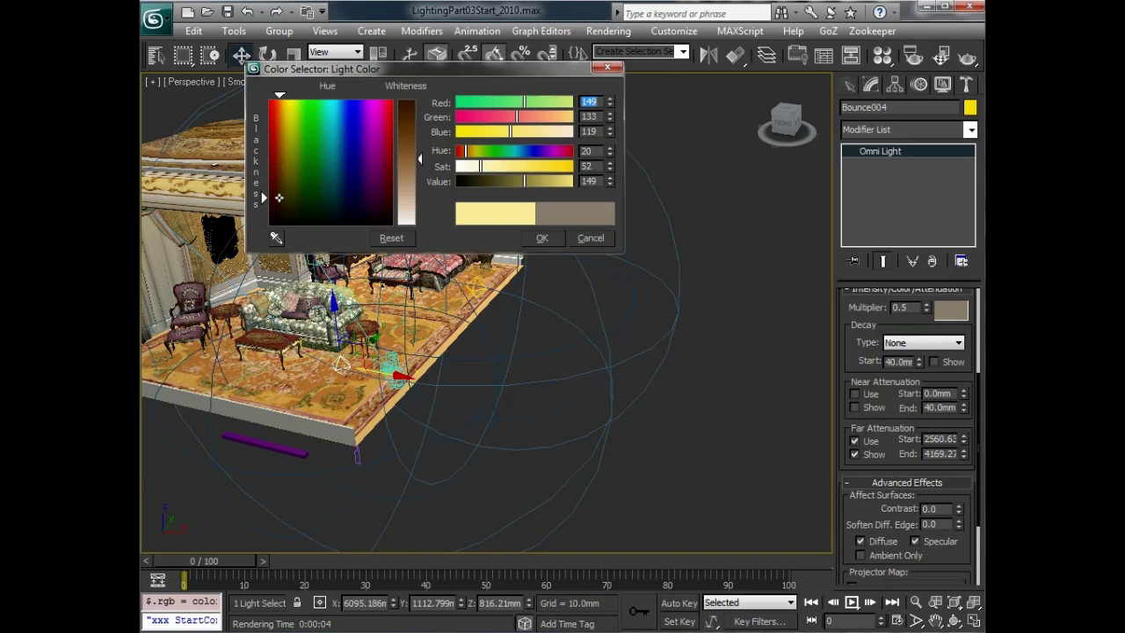
{"action": "left_click", "coordinate": [537, 232]}
{"action": "key", "text": "shift+q"}
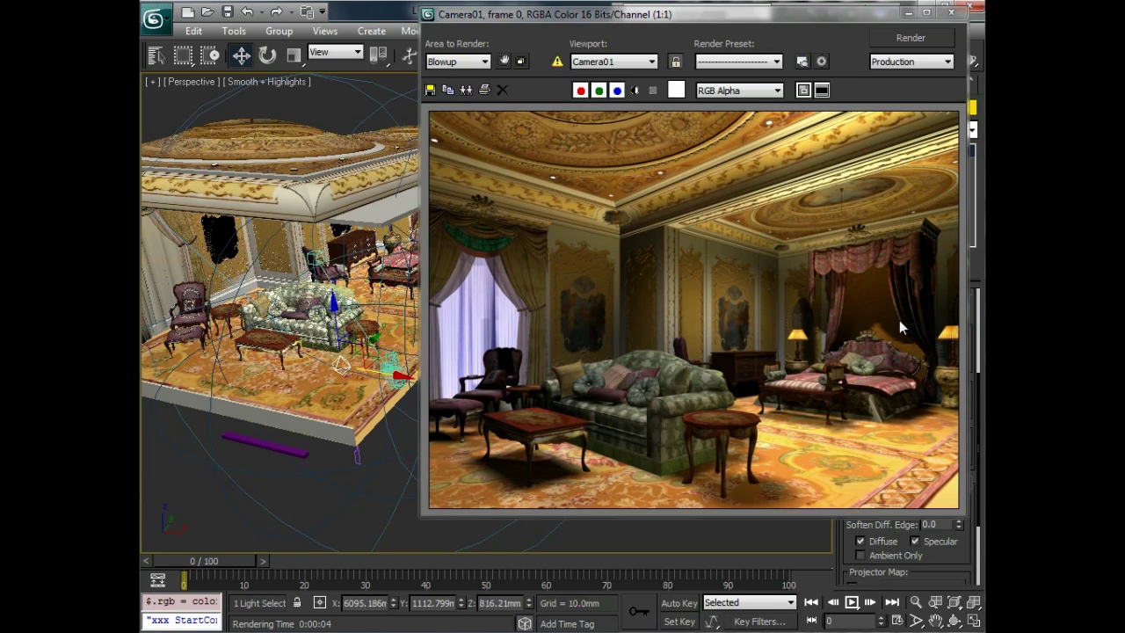
Open LightingPart03End_2010.max without saving the current scene
{"action": "left_click", "coordinate": [951, 13]}
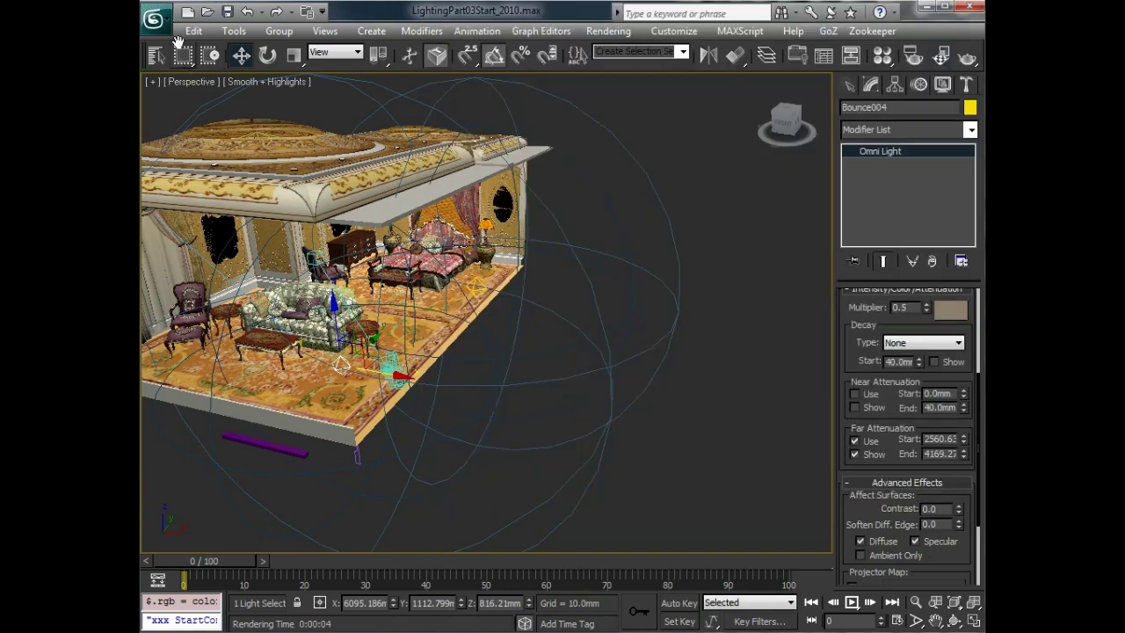
{"action": "double_click", "coordinate": [172, 36]}
{"action": "left_click", "coordinate": [646, 474]}
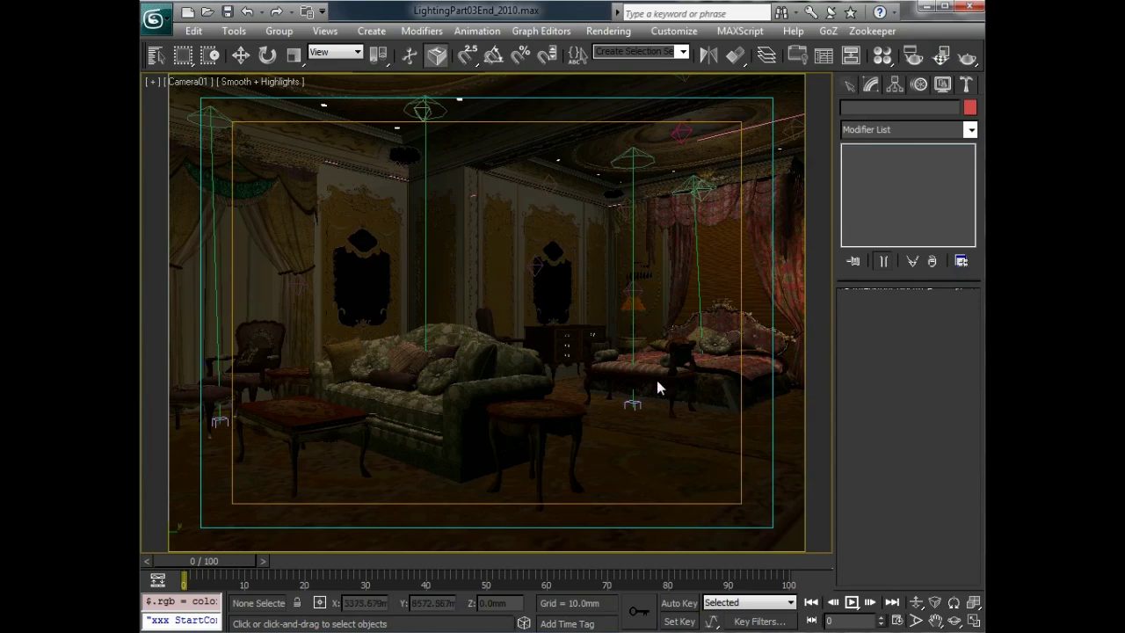
Select Omni08 and then Omni23 in the Camera01 viewport, and render Camera01
{"action": "left_click", "coordinate": [534, 259]}
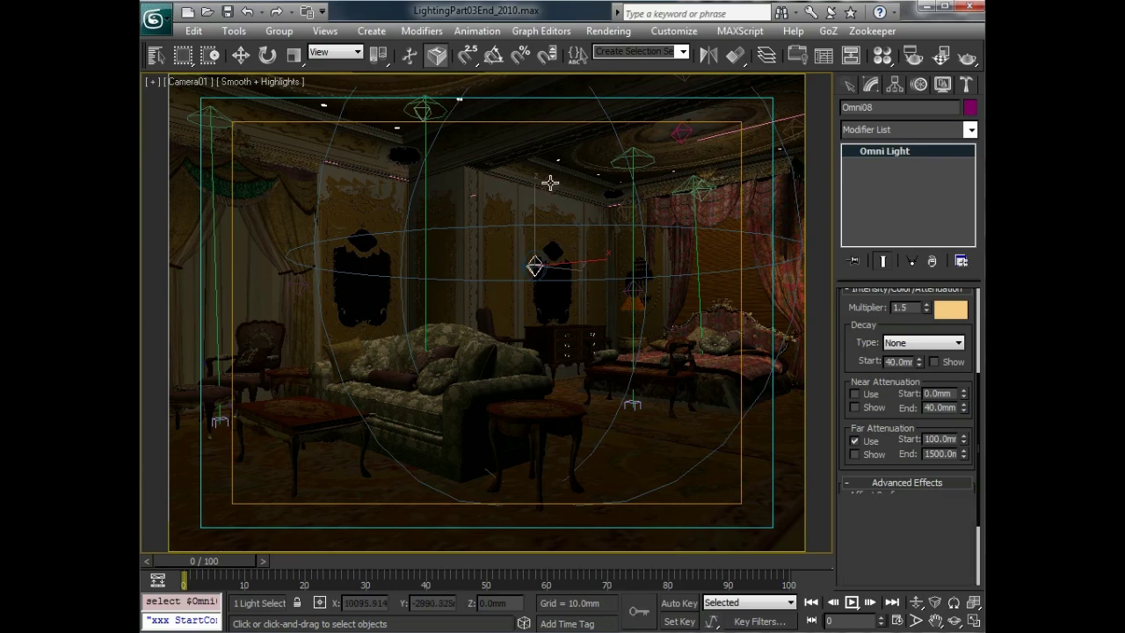
{"action": "left_click", "coordinate": [632, 159]}
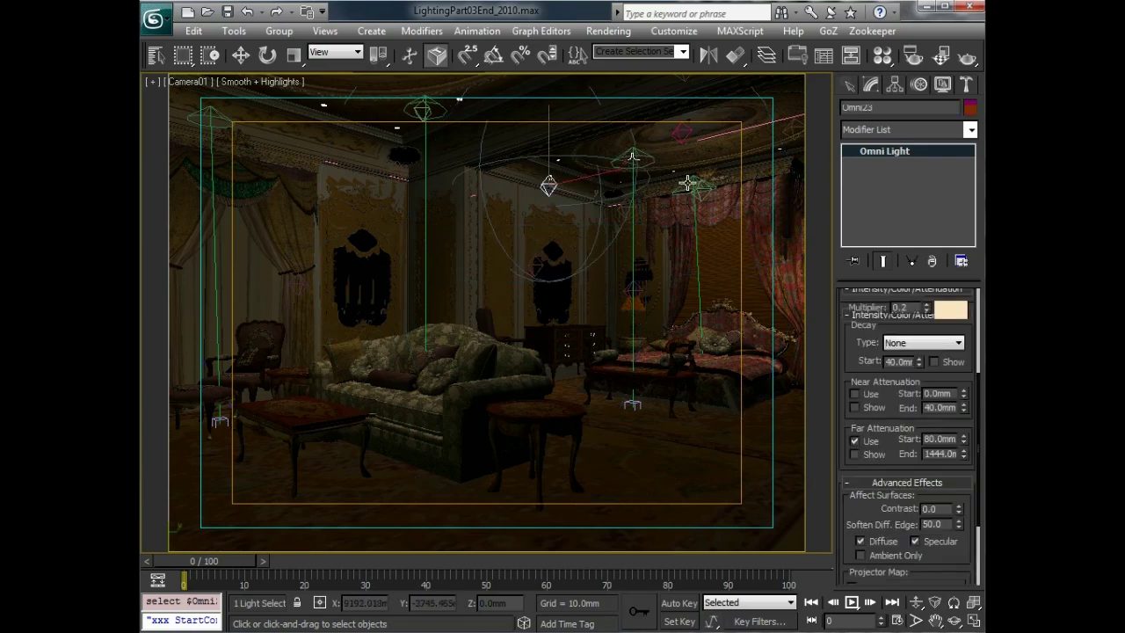
{"action": "left_click", "coordinate": [966, 57]}
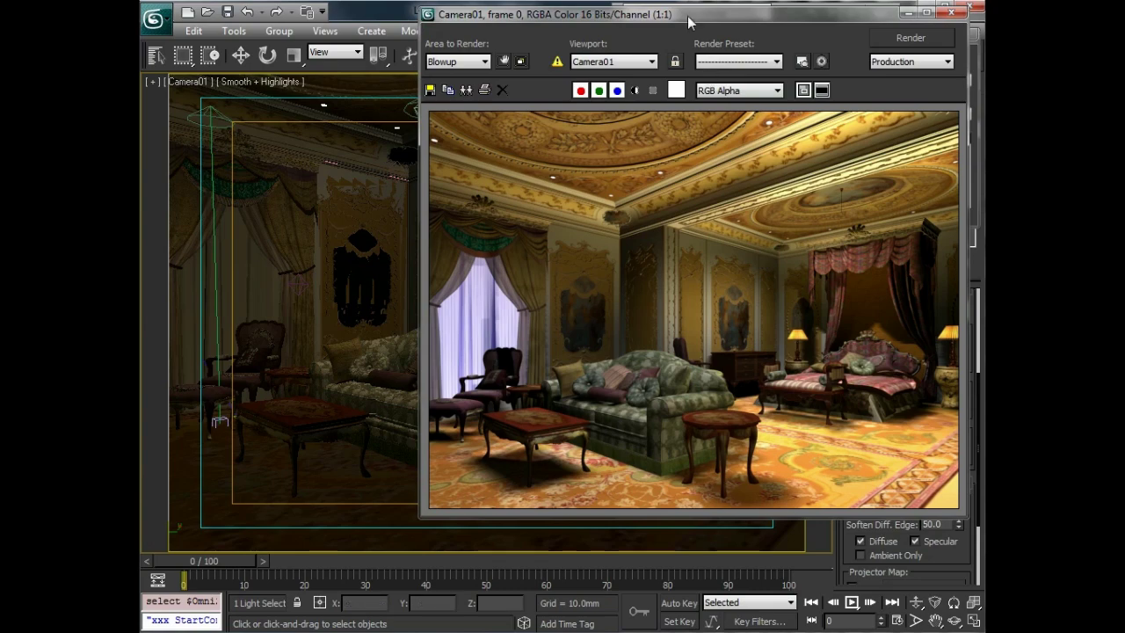
Move the Camera01 Rendered Frame Window over to the left side of the screen
{"action": "left_click_drag", "start_coordinate": [676, 20], "coordinate": [399, 36]}
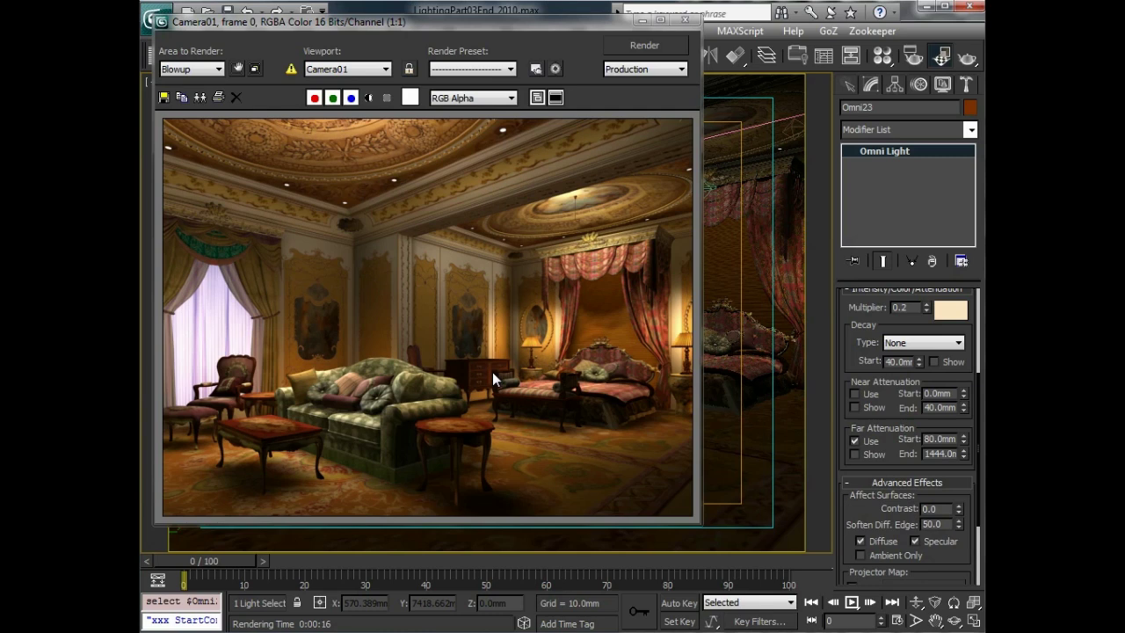
In Render Setup, assign mental ray Renderer as the production renderer instead of Default Scanline
{"action": "left_click", "coordinate": [914, 58]}
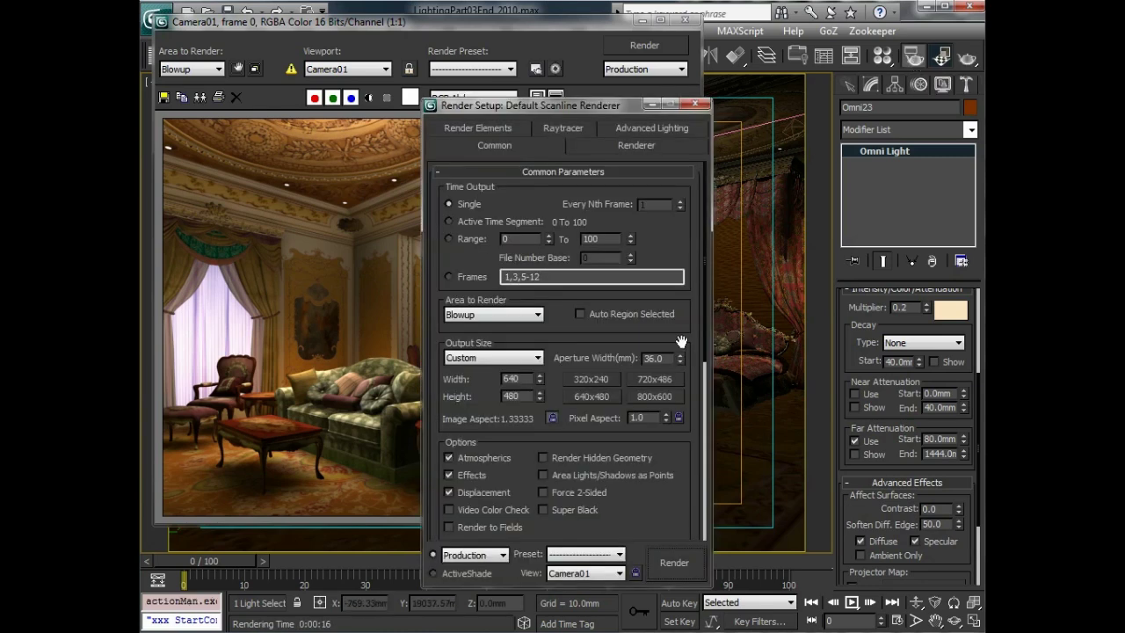
{"action": "right_click", "coordinate": [681, 341]}
{"action": "left_click", "coordinate": [725, 467]}
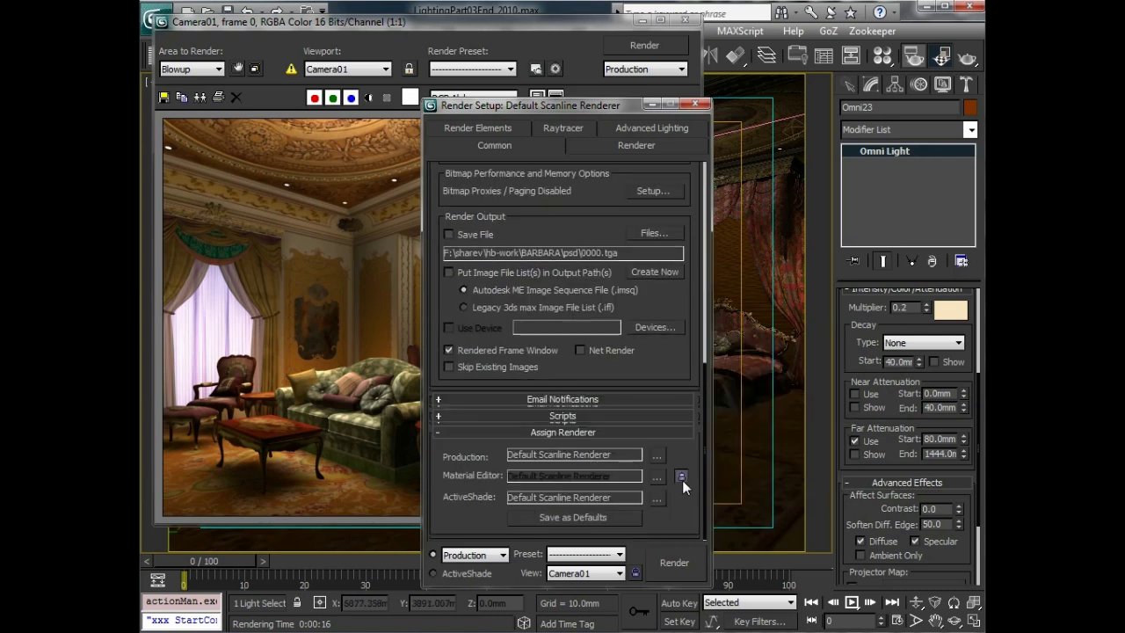
{"action": "left_click", "coordinate": [659, 456]}
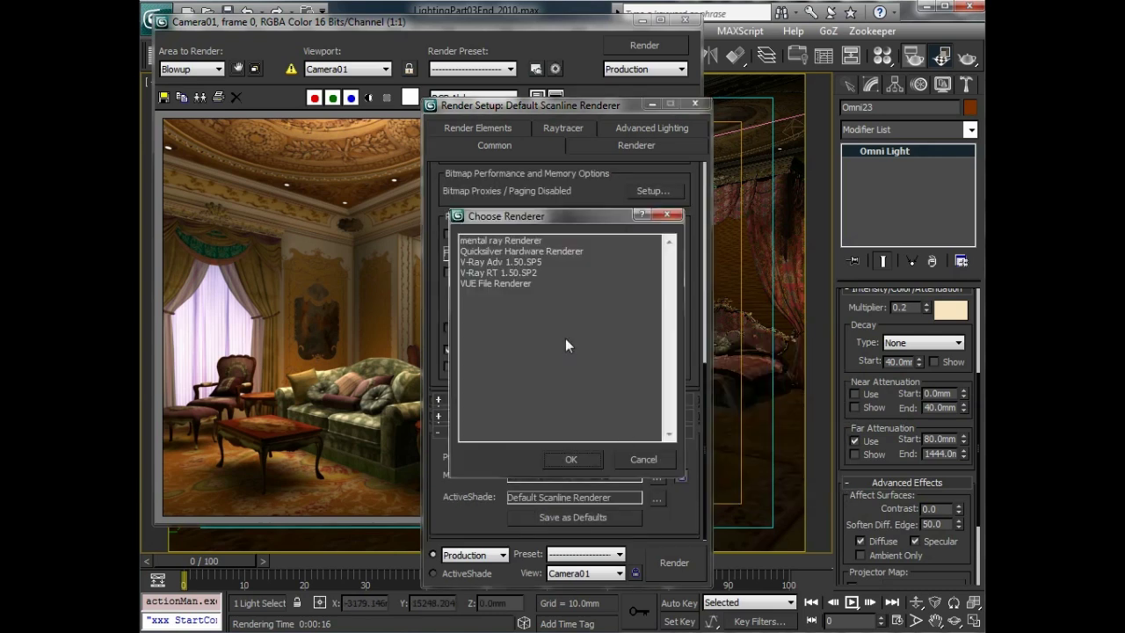
{"action": "double_click", "coordinate": [502, 239]}
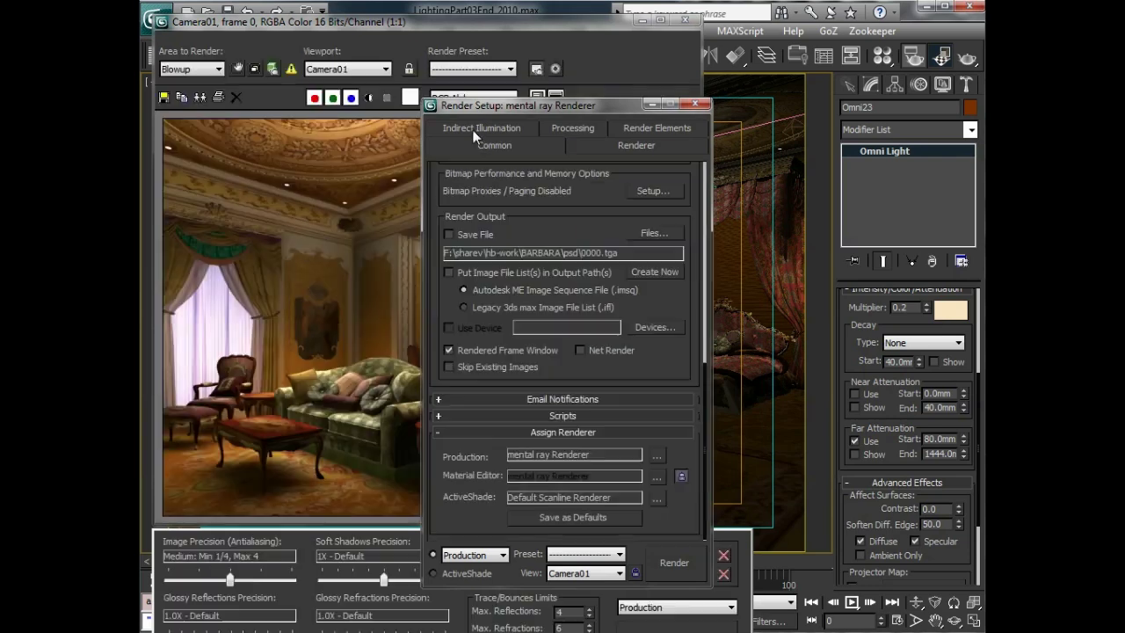
Confirm Final Gather is on at Draft precision, review Caustics and GI, then close Render Setup
{"action": "left_click", "coordinate": [473, 130]}
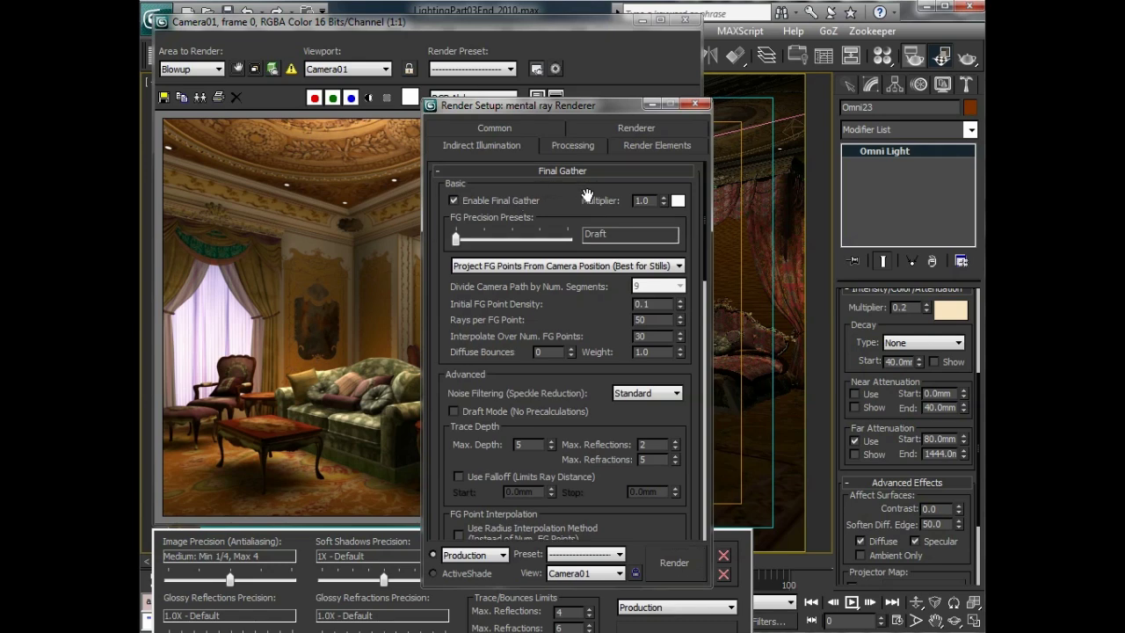
{"action": "left_click_drag", "start_coordinate": [594, 192], "coordinate": [587, 94]}
{"action": "left_click", "coordinate": [563, 505]}
{"action": "scroll", "coordinate": [531, 454], "scroll_direction": "down", "scroll_amount": 1}
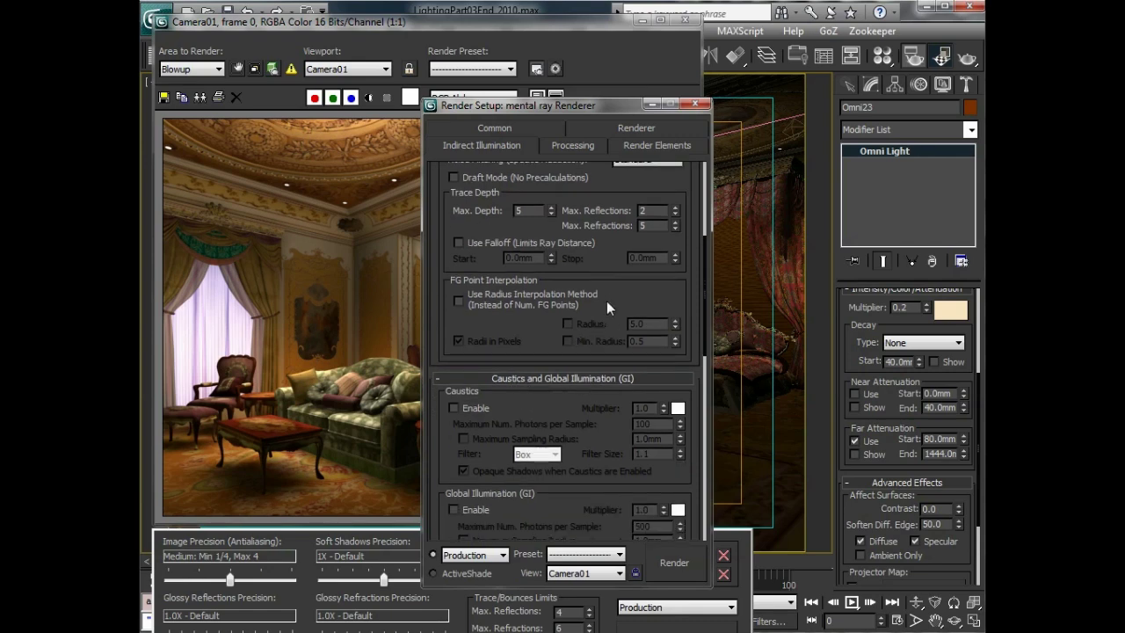
{"action": "left_click_drag", "start_coordinate": [610, 258], "coordinate": [597, 442]}
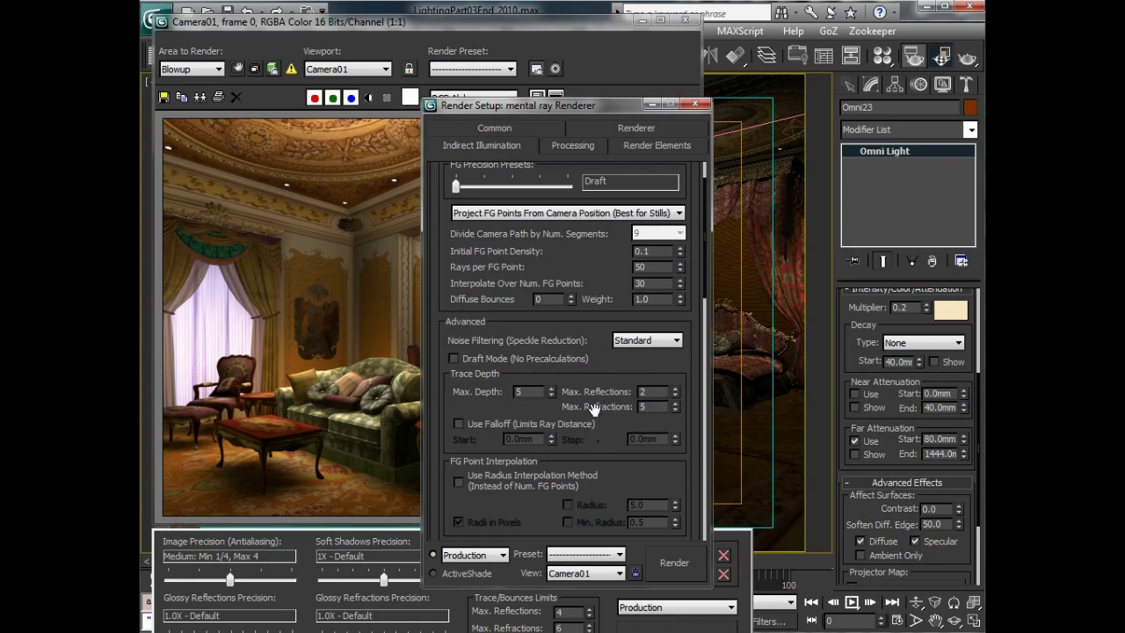
{"action": "scroll", "coordinate": [591, 400], "scroll_direction": "up", "scroll_amount": 3}
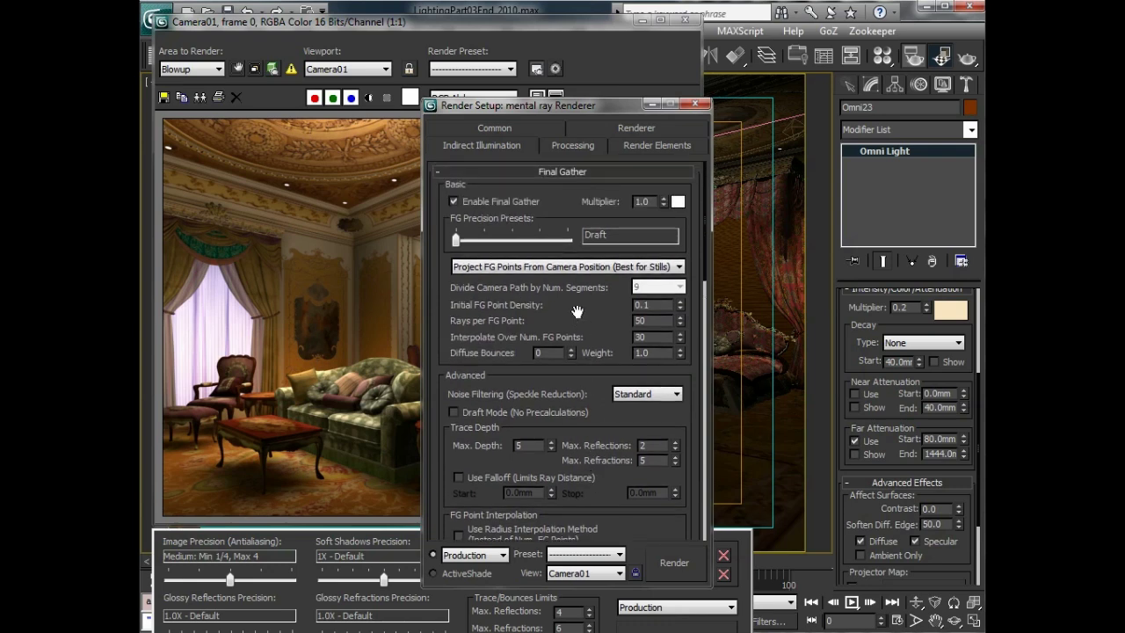
{"action": "scroll", "coordinate": [580, 309], "scroll_direction": "down", "scroll_amount": 1}
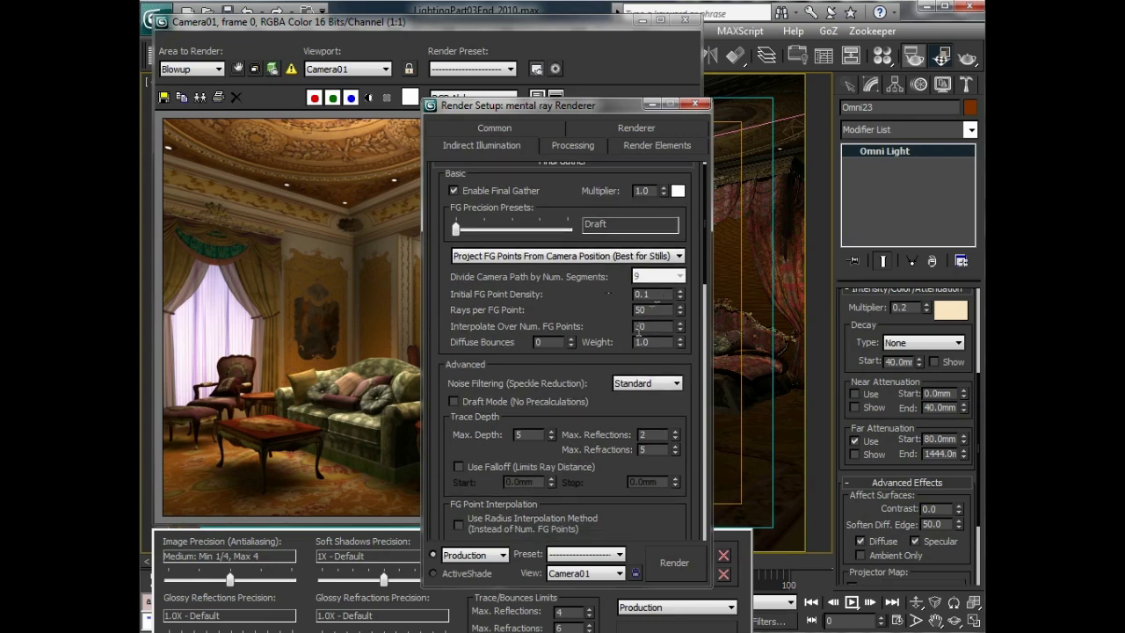
{"action": "scroll", "coordinate": [606, 347], "scroll_direction": "up", "scroll_amount": 1}
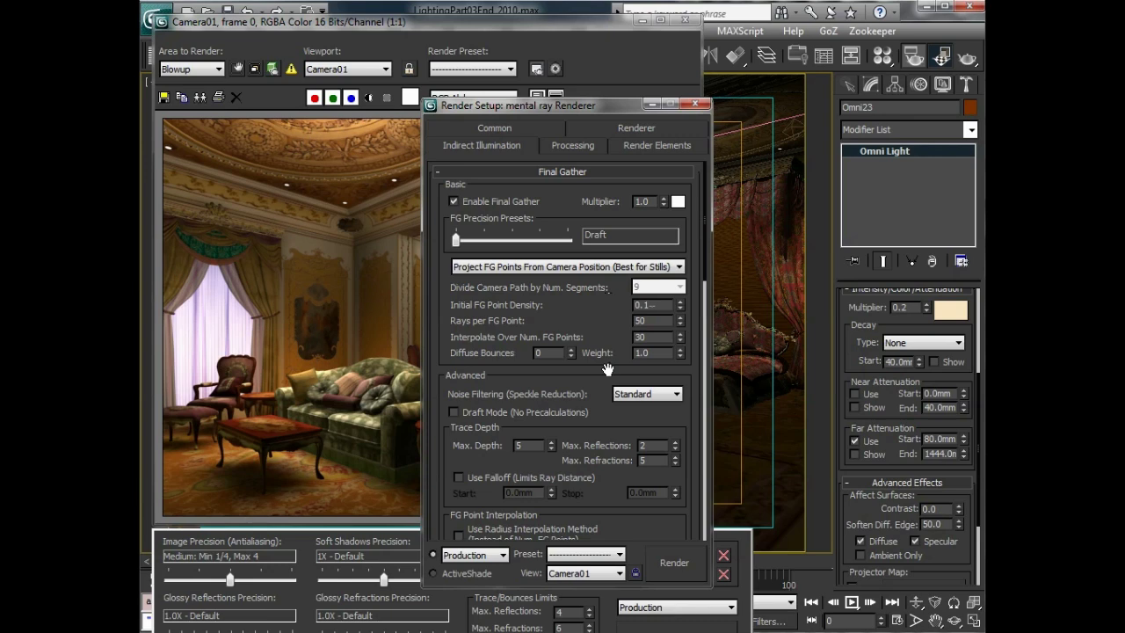
{"action": "left_click_drag", "start_coordinate": [608, 370], "coordinate": [601, 320]}
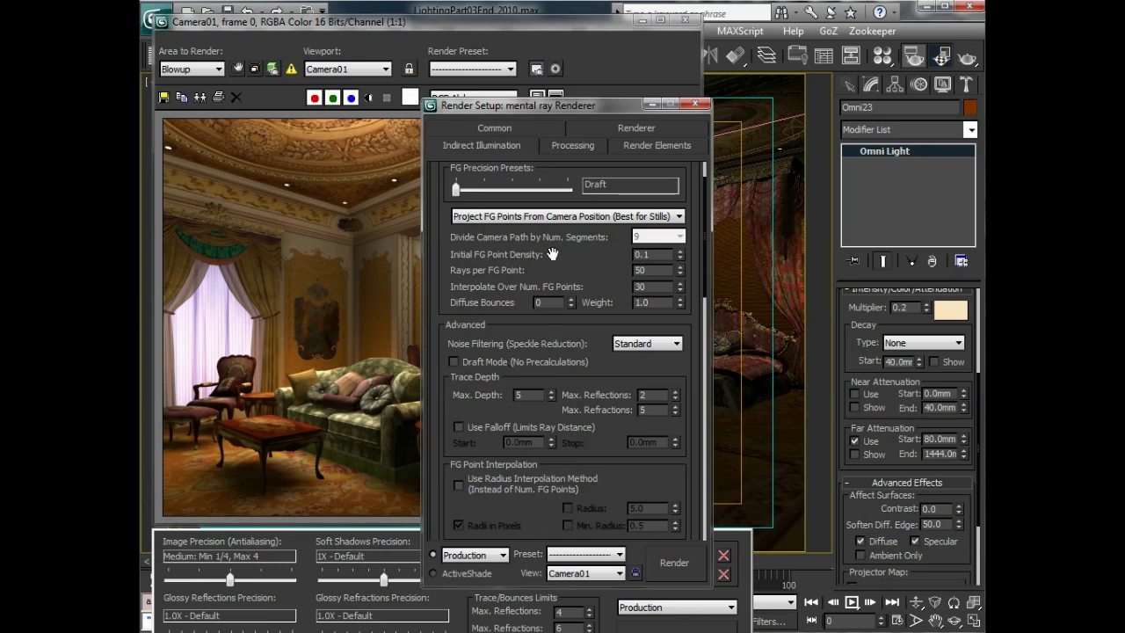
{"action": "left_click", "coordinate": [695, 104]}
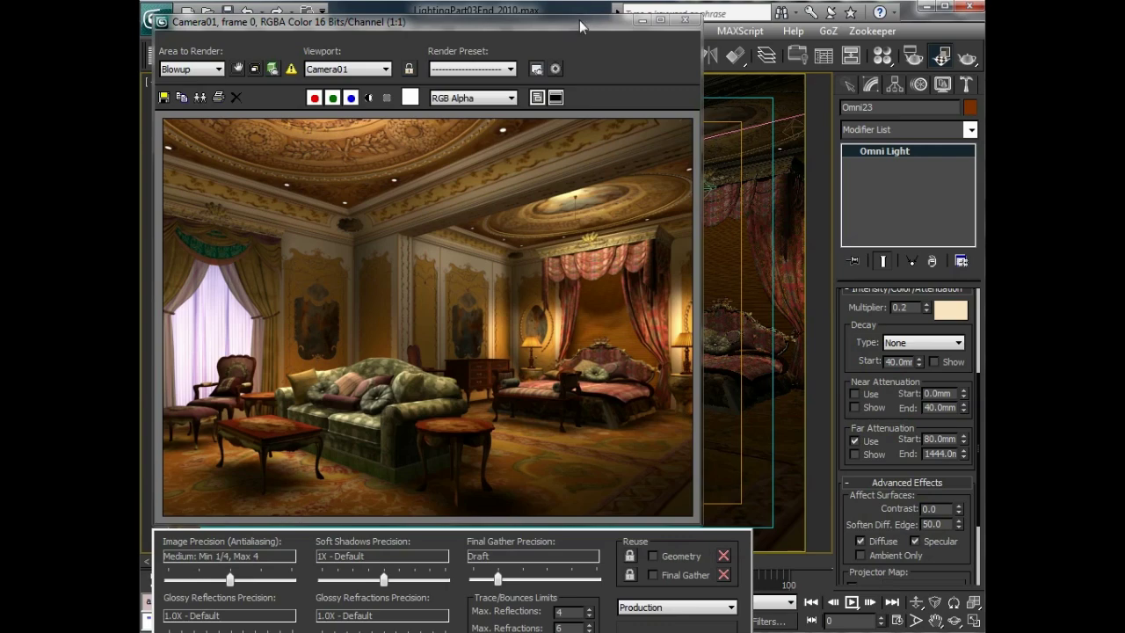
Start the mental ray Final Gather render of Camera01 from the frame window
{"action": "left_click", "coordinate": [760, 514]}
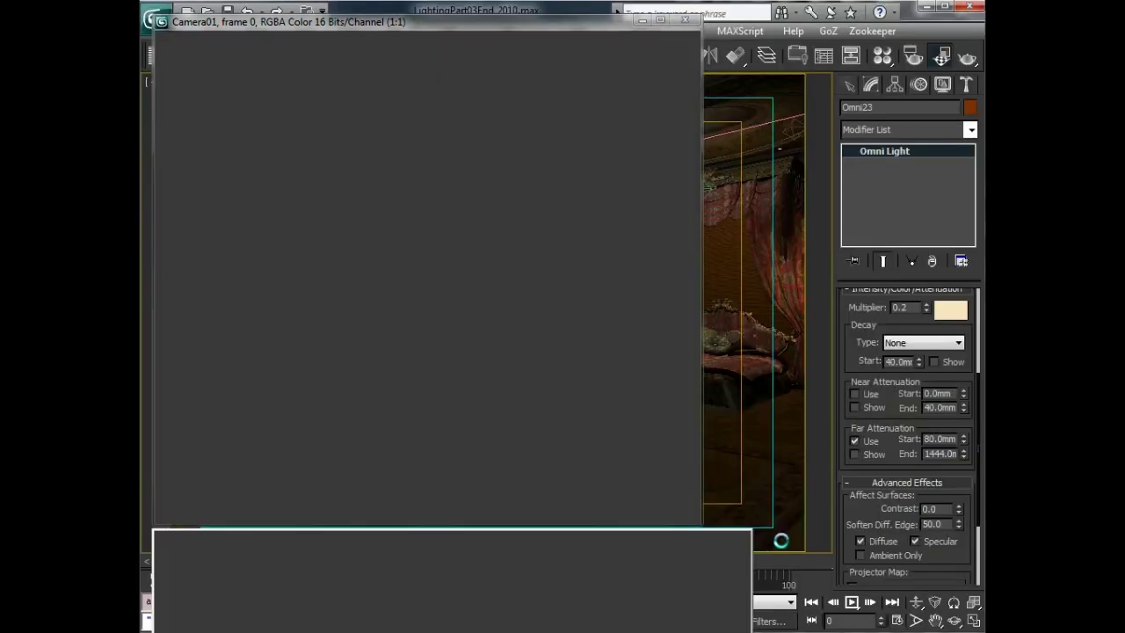